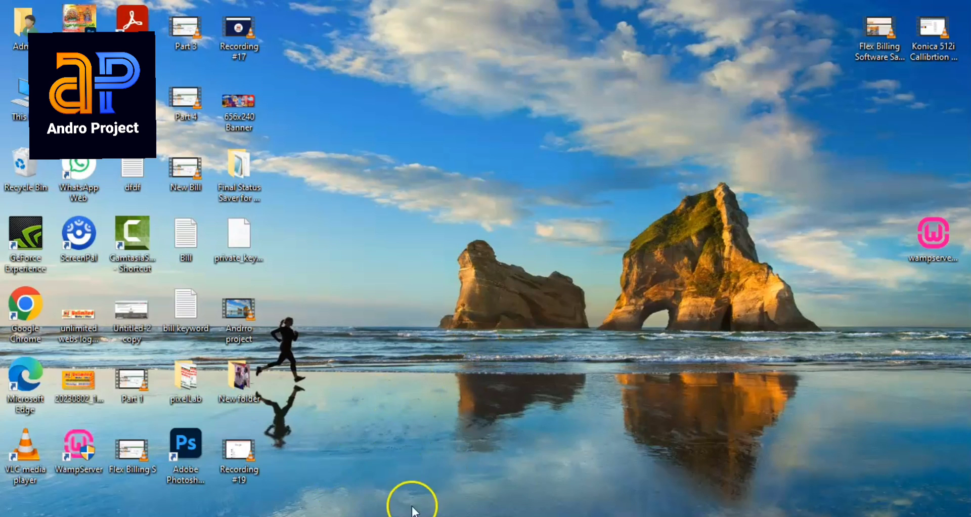
- Switch to Chrome and open the Google Play Support email about the app's policy non-compliance in the Gmail inbox
{"action": "left_click", "coordinate": [463, 515]}
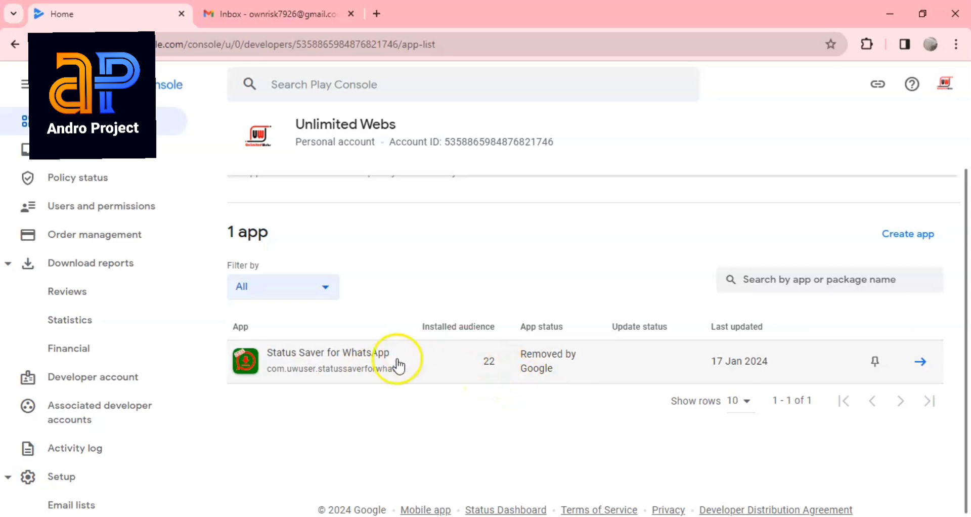
{"action": "left_click", "coordinate": [278, 14]}
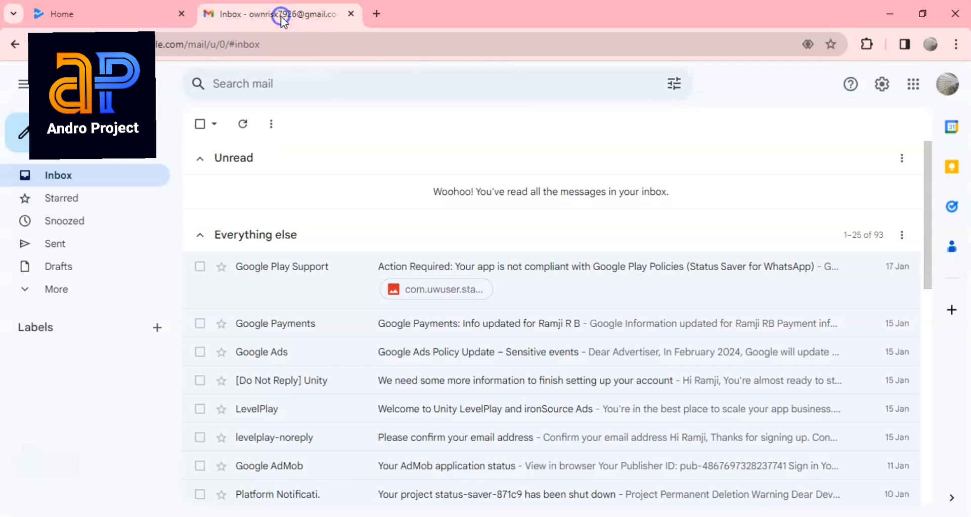
{"action": "left_click", "coordinate": [321, 276]}
{"action": "scroll", "coordinate": [358, 289], "scroll_direction": "down", "scroll_amount": 3}
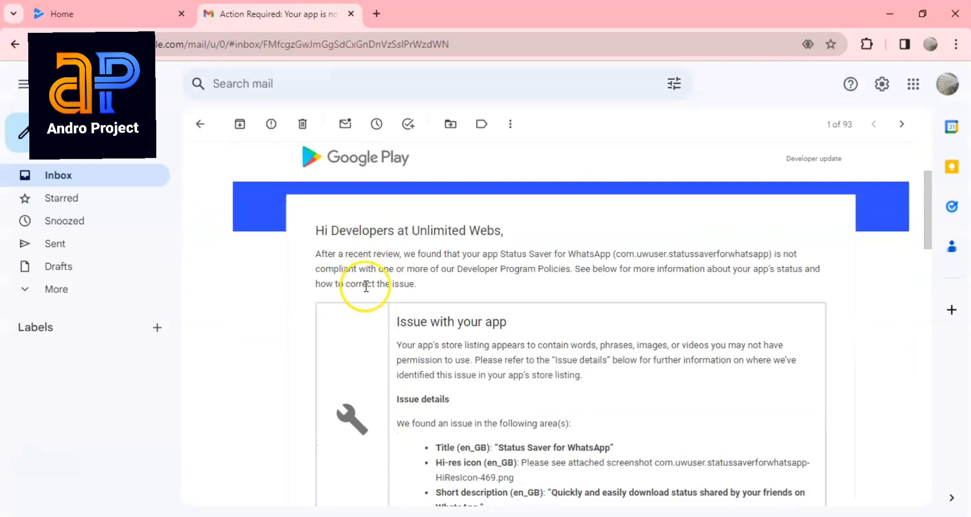
{"action": "scroll", "coordinate": [362, 282], "scroll_direction": "up", "scroll_amount": 1}
{"action": "scroll", "coordinate": [362, 282], "scroll_direction": "down", "scroll_amount": 7}
{"action": "scroll", "coordinate": [362, 282], "scroll_direction": "up", "scroll_amount": 8}
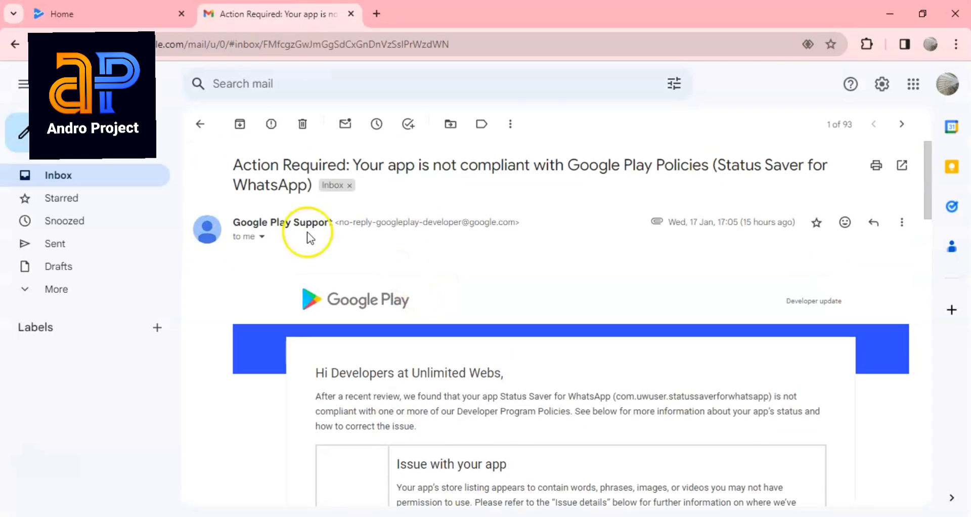
{"action": "left_click_drag", "start_coordinate": [433, 165], "coordinate": [553, 167]}
- Examine the title and hi-res icon entries under the email's issue details
{"action": "scroll", "coordinate": [550, 223], "scroll_direction": "down", "scroll_amount": 7}
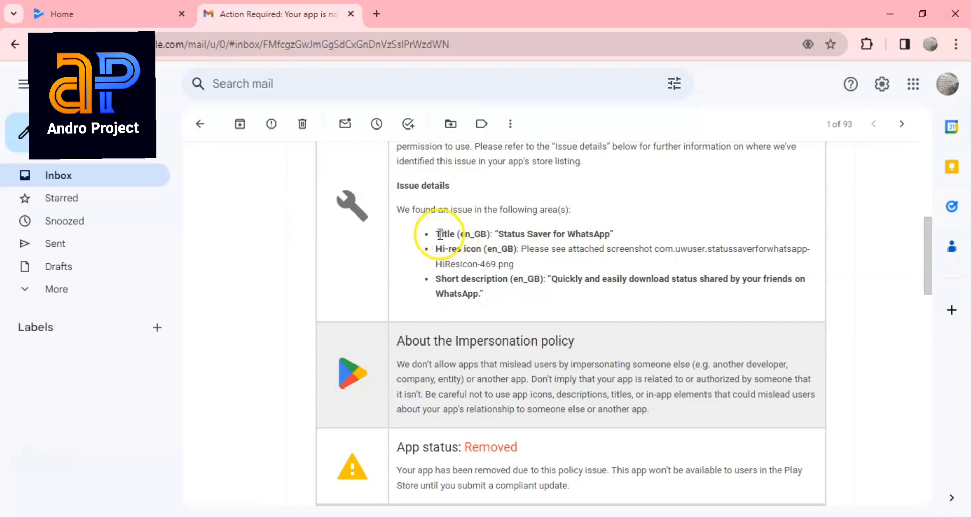
{"action": "left_click_drag", "start_coordinate": [434, 233], "coordinate": [495, 248]}
{"action": "left_click_drag", "start_coordinate": [613, 233], "coordinate": [456, 230]}
{"action": "left_click", "coordinate": [501, 231]}
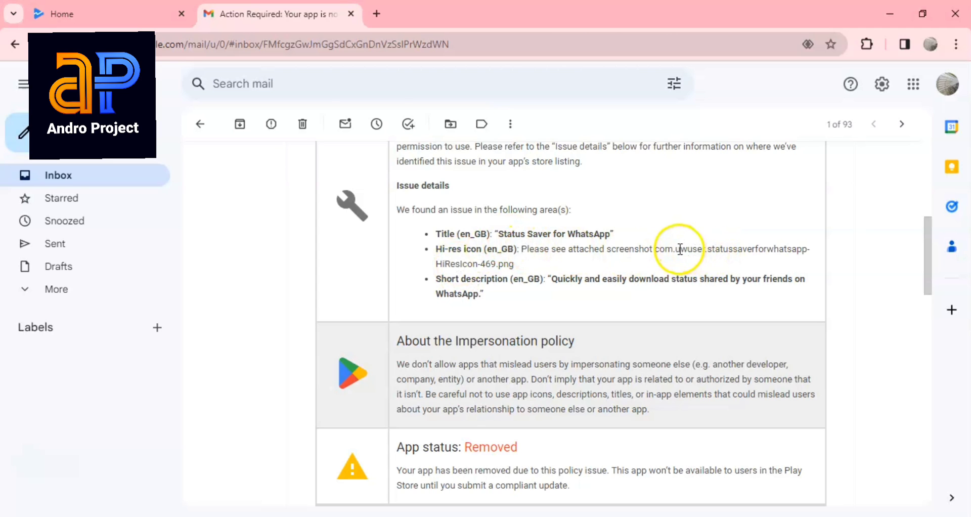
{"action": "left_click_drag", "start_coordinate": [649, 249], "coordinate": [785, 259]}
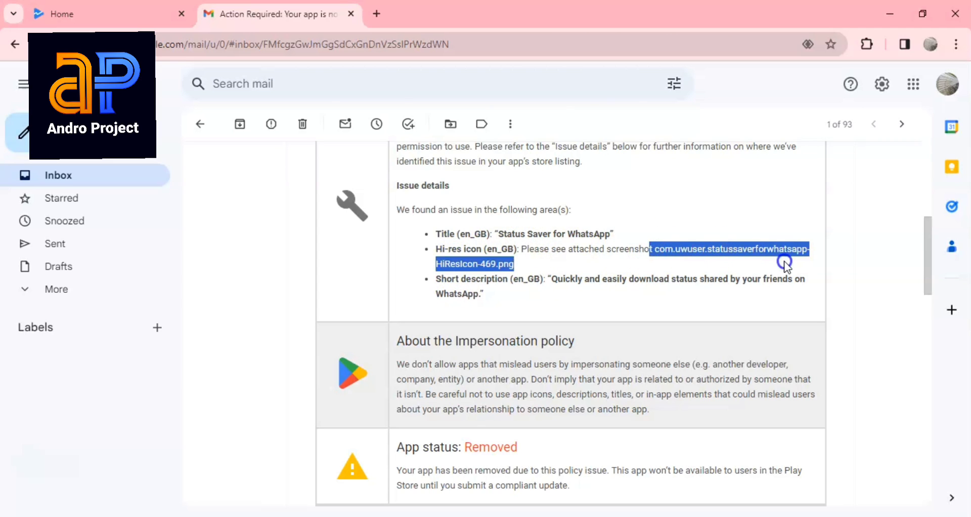
- View the attached hi-res icon image at the end of the email, and close the preview
{"action": "scroll", "coordinate": [639, 319], "scroll_direction": "down", "scroll_amount": 14}
{"action": "scroll", "coordinate": [630, 363], "scroll_direction": "down", "scroll_amount": 5}
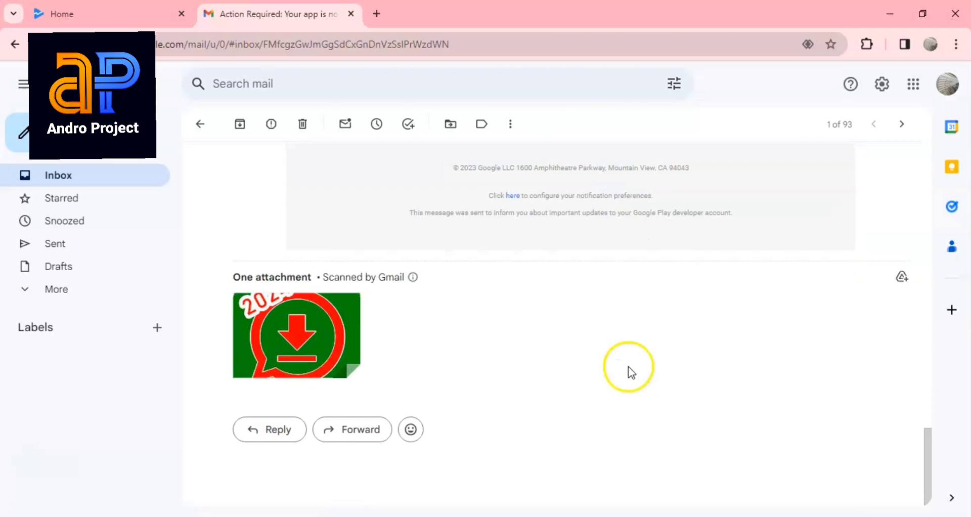
{"action": "left_click", "coordinate": [330, 339]}
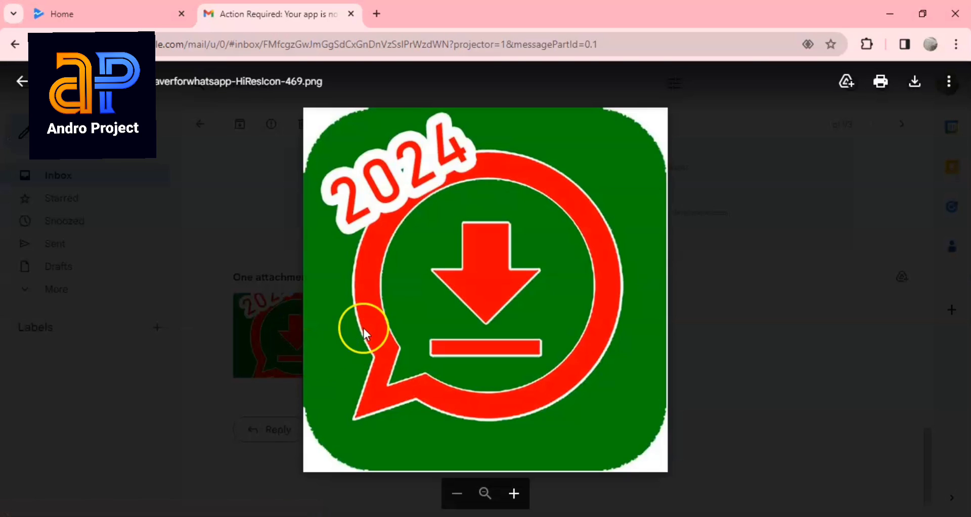
{"action": "key", "text": "Escape"}
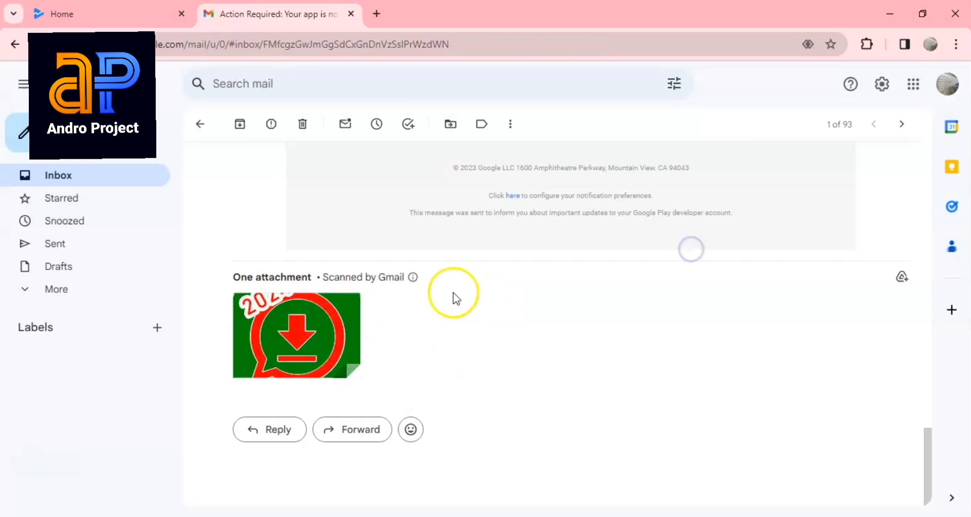
- Examine the flagged short description in the email's issue details, along with the title and hi-res icon entries
{"action": "scroll", "coordinate": [477, 321], "scroll_direction": "up", "scroll_amount": 18}
{"action": "scroll", "coordinate": [483, 314], "scroll_direction": "up", "scroll_amount": 4}
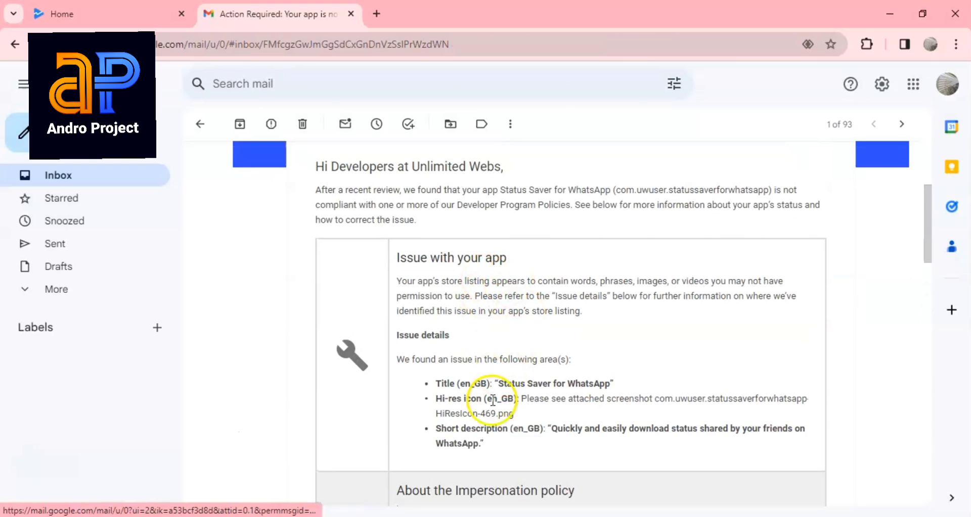
{"action": "scroll", "coordinate": [494, 401], "scroll_direction": "down", "scroll_amount": 3}
{"action": "left_click_drag", "start_coordinate": [438, 286], "coordinate": [507, 286]}
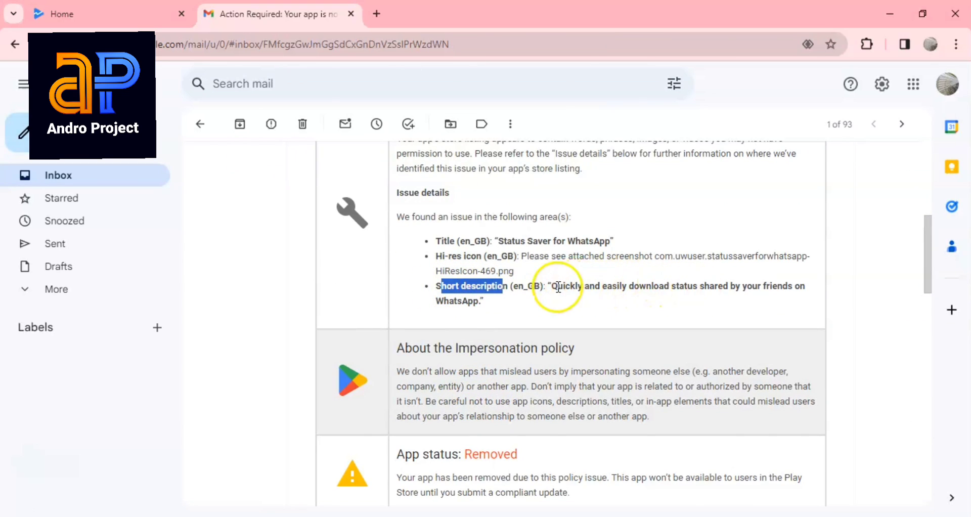
{"action": "left_click_drag", "start_coordinate": [553, 287], "coordinate": [556, 305]}
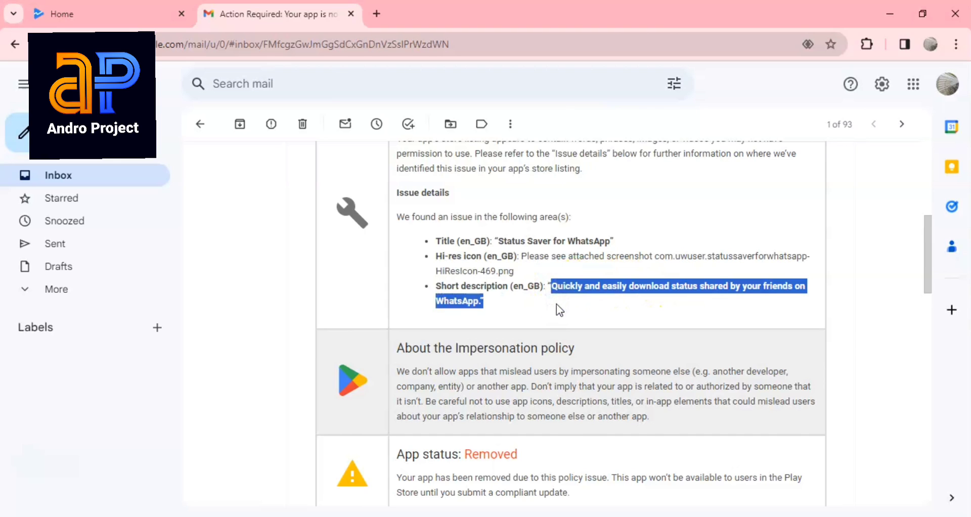
{"action": "left_click", "coordinate": [536, 268]}
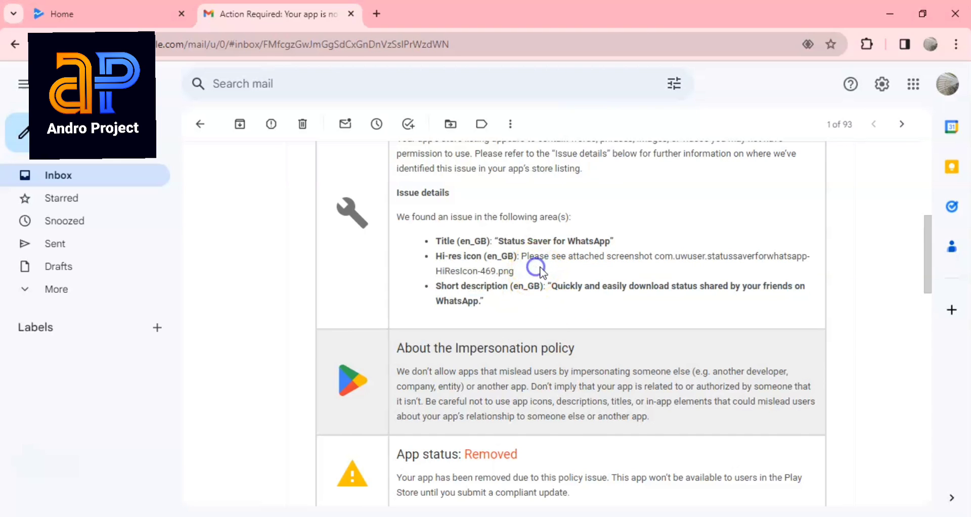
{"action": "left_click_drag", "start_coordinate": [456, 241], "coordinate": [462, 298]}
{"action": "left_click", "coordinate": [490, 274]}
- Read the email's impersonation policy, app status and required action sections
{"action": "scroll", "coordinate": [505, 279], "scroll_direction": "down", "scroll_amount": 1}
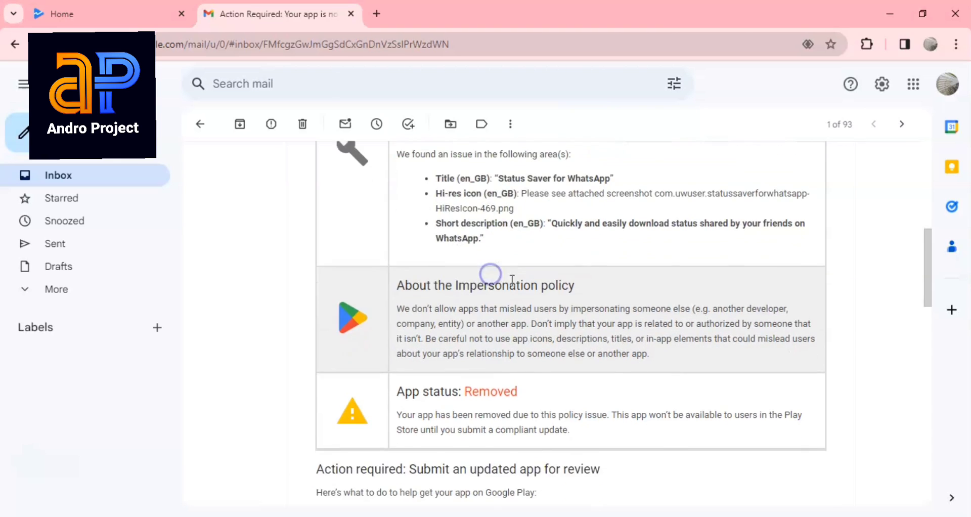
{"action": "double_click", "coordinate": [500, 382]}
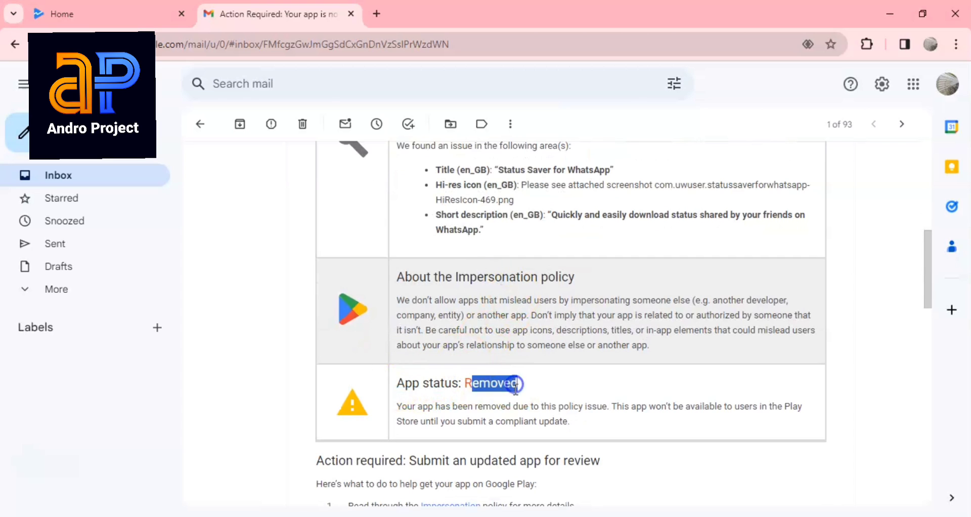
{"action": "scroll", "coordinate": [551, 399], "scroll_direction": "down", "scroll_amount": 10}
{"action": "scroll", "coordinate": [545, 313], "scroll_direction": "up", "scroll_amount": 11}
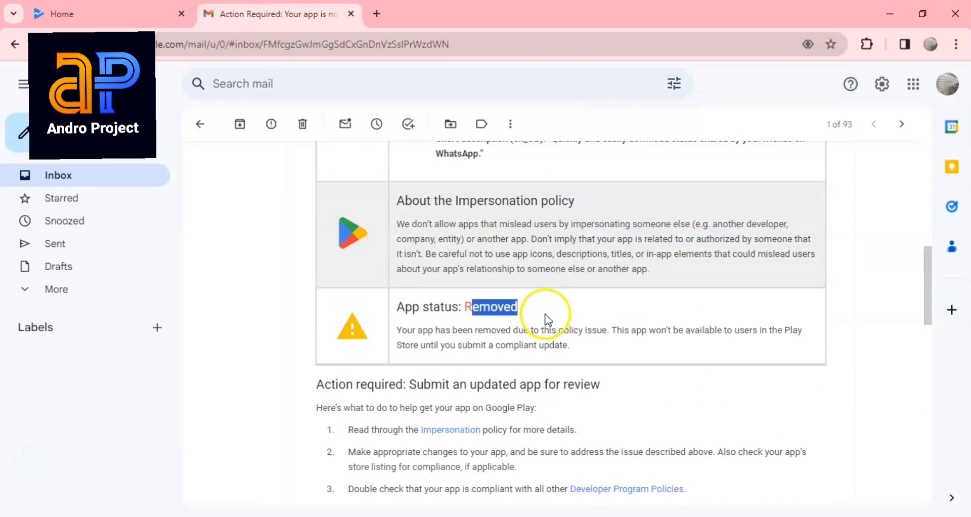
- Open the Status Saver for WhatsApp dashboard in Play Console and look over its inbox messages
{"action": "left_click", "coordinate": [146, 13]}
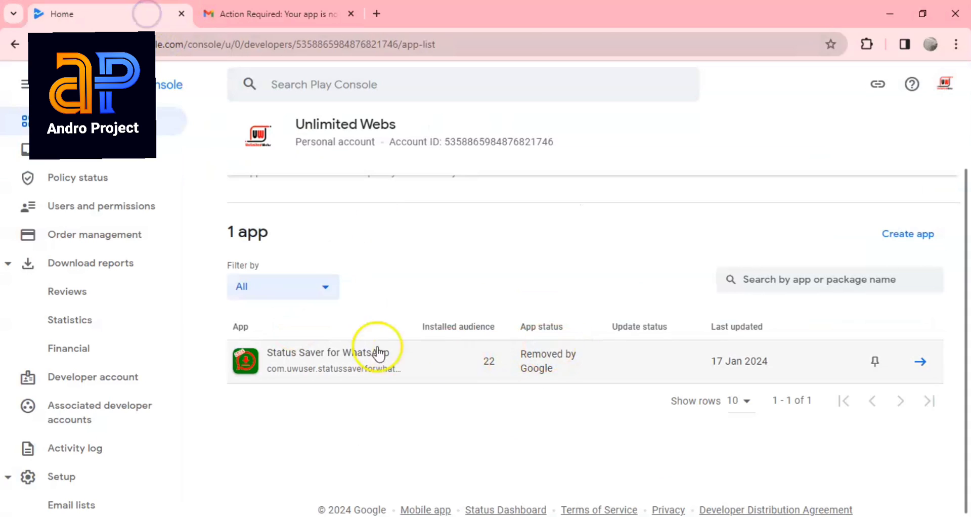
{"action": "left_click", "coordinate": [585, 356]}
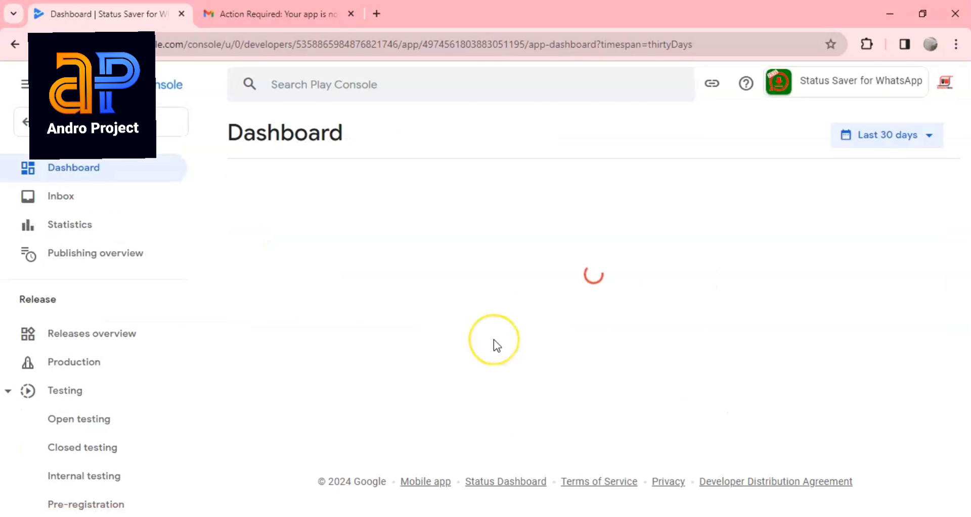
{"action": "scroll", "coordinate": [445, 325], "scroll_direction": "down", "scroll_amount": 1}
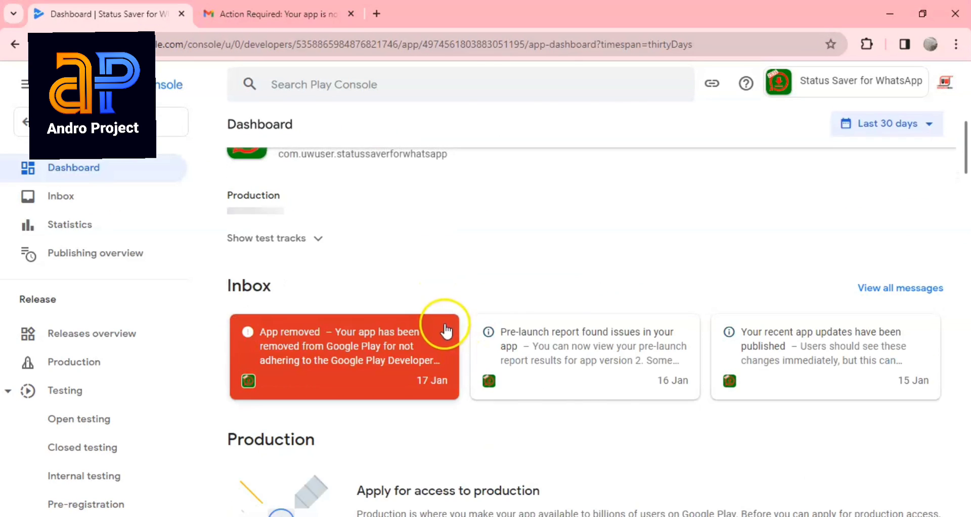
{"action": "scroll", "coordinate": [379, 323], "scroll_direction": "up", "scroll_amount": 1}
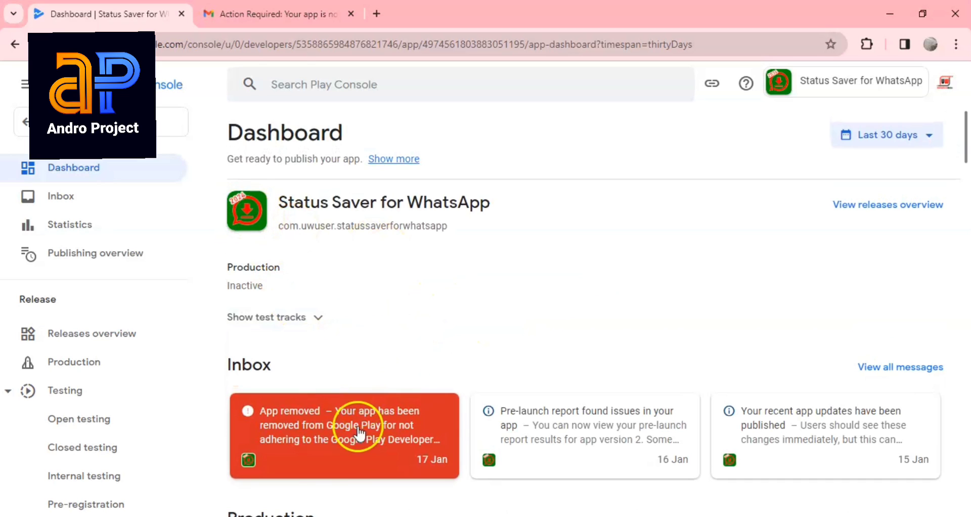
- Switch to the Logo & icons folder in File Explorer, view Status Saver logo PNG full size, and close it
{"action": "left_click", "coordinate": [310, 516]}
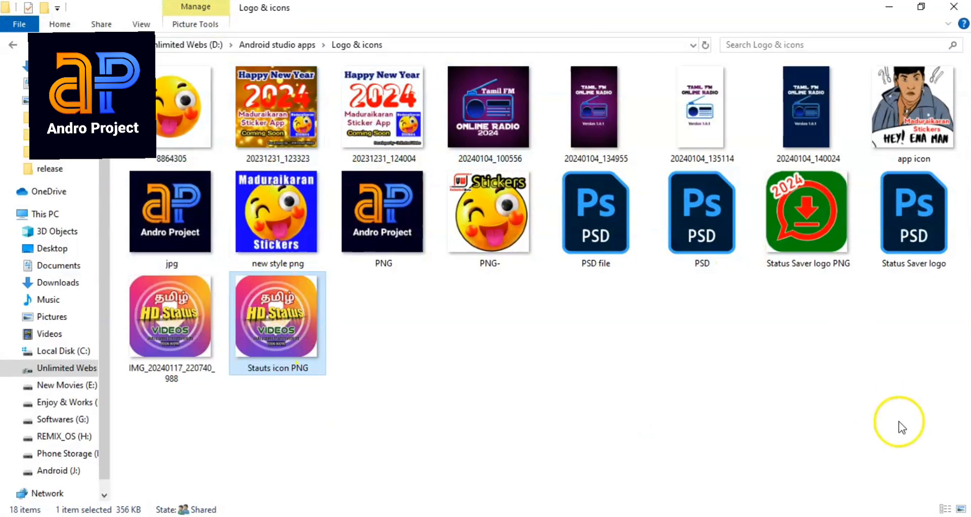
{"action": "left_click_drag", "start_coordinate": [885, 410], "coordinate": [444, 323]}
{"action": "left_click", "coordinate": [784, 225]}
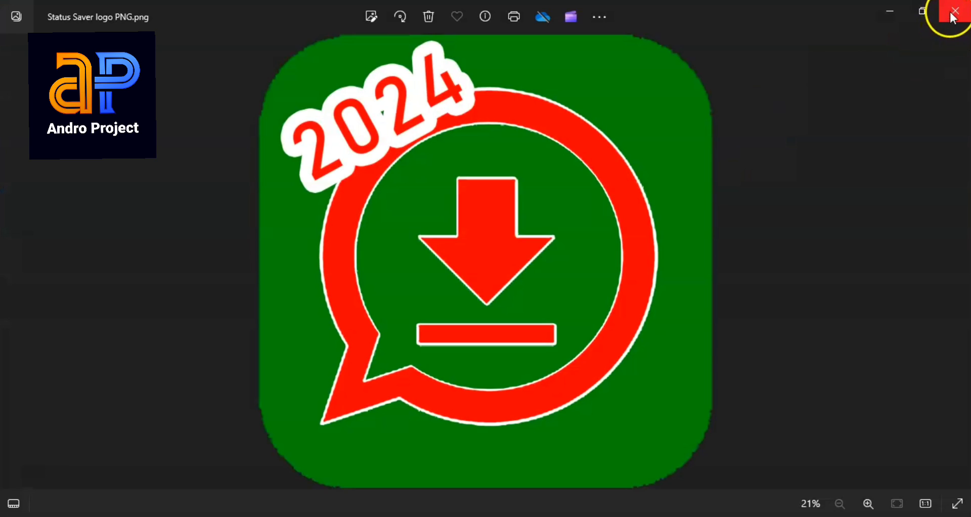
{"action": "left_click", "coordinate": [953, 15]}
- Look at Stauts icon PNG in the folder and in Photoshop, and select Status Saver logo PNG for comparison
{"action": "left_click", "coordinate": [299, 351]}
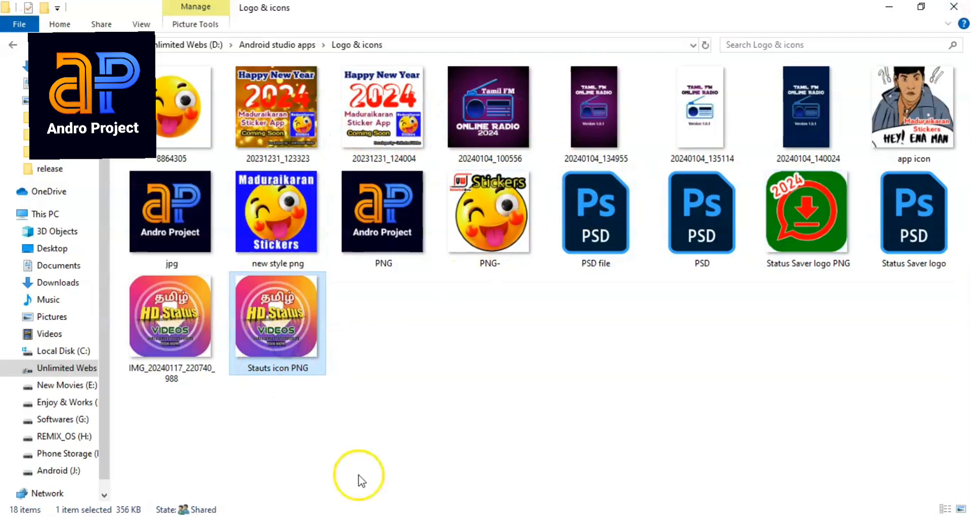
{"action": "left_click", "coordinate": [362, 516]}
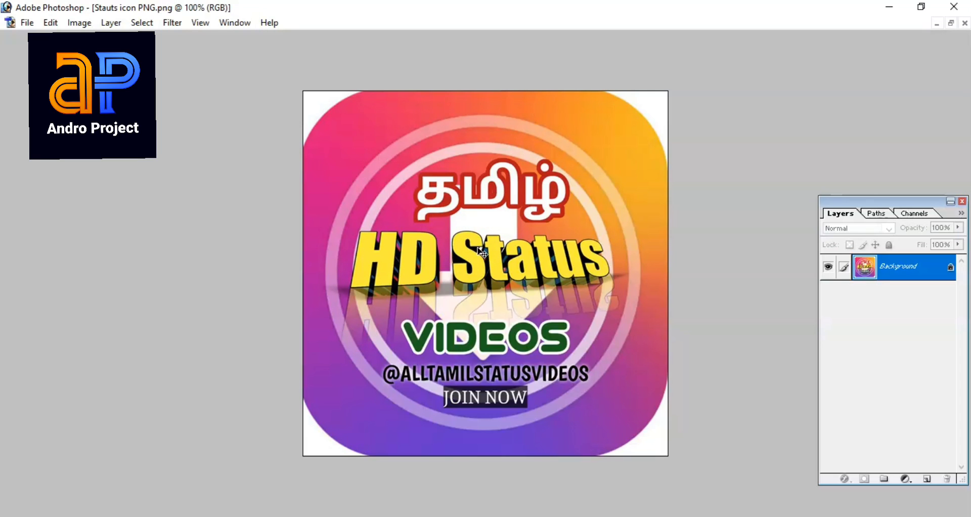
{"action": "left_click", "coordinate": [263, 516]}
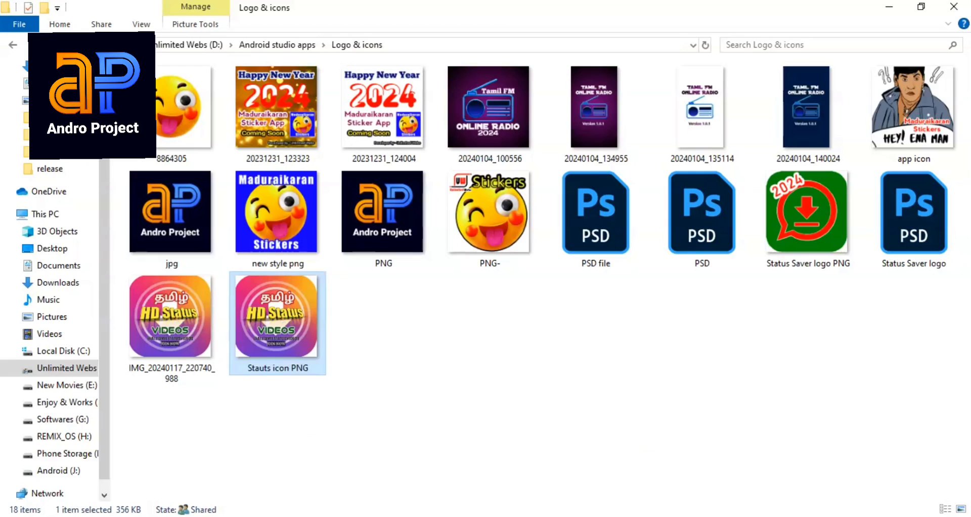
{"action": "left_click", "coordinate": [774, 237]}
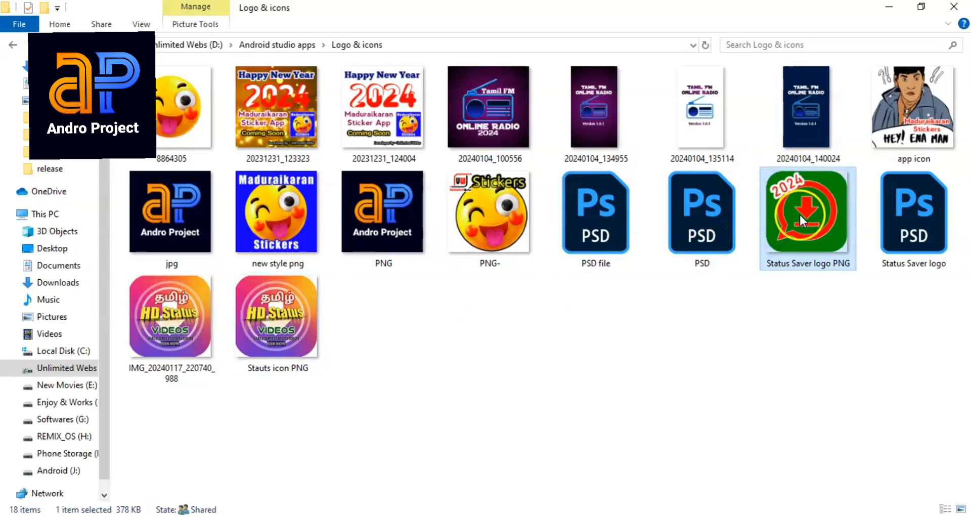
- Return to Play Console in Chrome and open the app's main store listing
{"action": "left_click", "coordinate": [476, 515]}
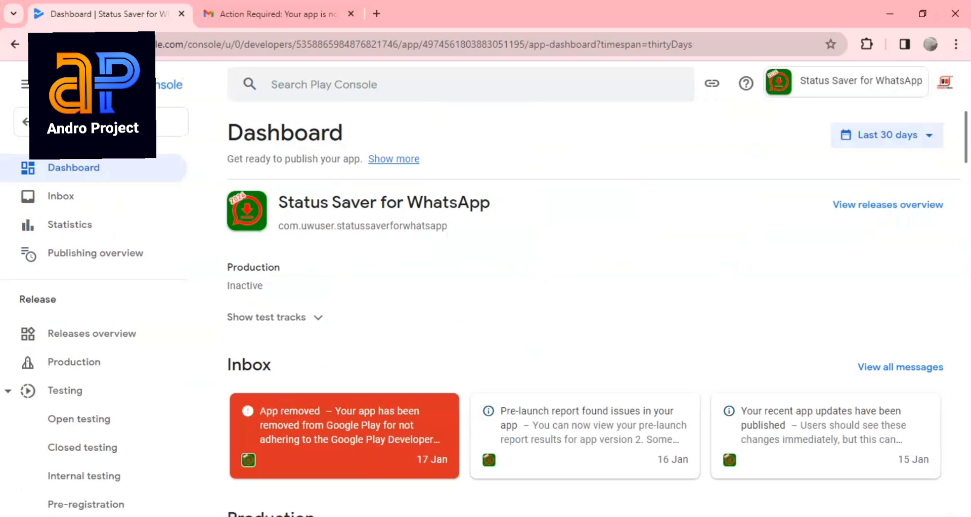
{"action": "scroll", "coordinate": [473, 348], "scroll_direction": "down", "scroll_amount": 5}
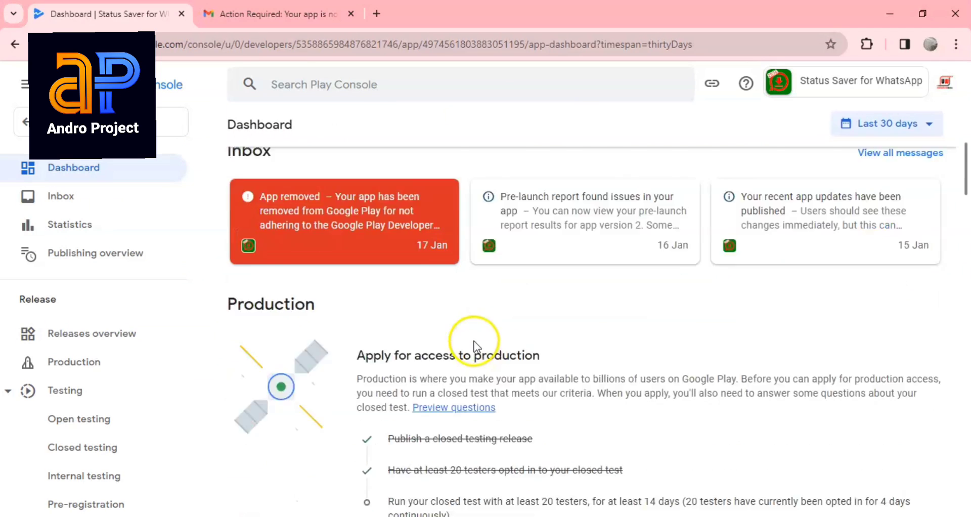
{"action": "scroll", "coordinate": [475, 348], "scroll_direction": "down", "scroll_amount": 1}
{"action": "scroll", "coordinate": [475, 342], "scroll_direction": "up", "scroll_amount": 6}
{"action": "scroll", "coordinate": [172, 321], "scroll_direction": "down", "scroll_amount": 1}
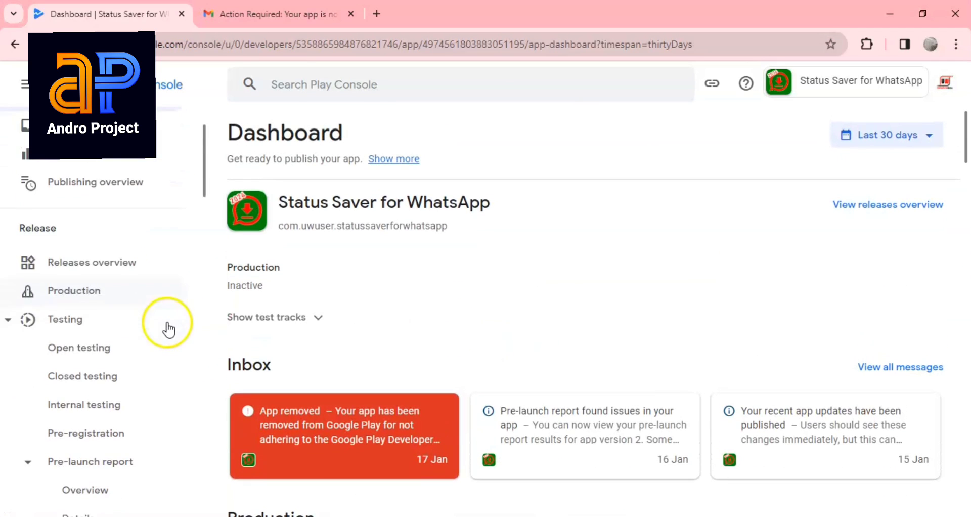
{"action": "scroll", "coordinate": [102, 295], "scroll_direction": "down", "scroll_amount": 12}
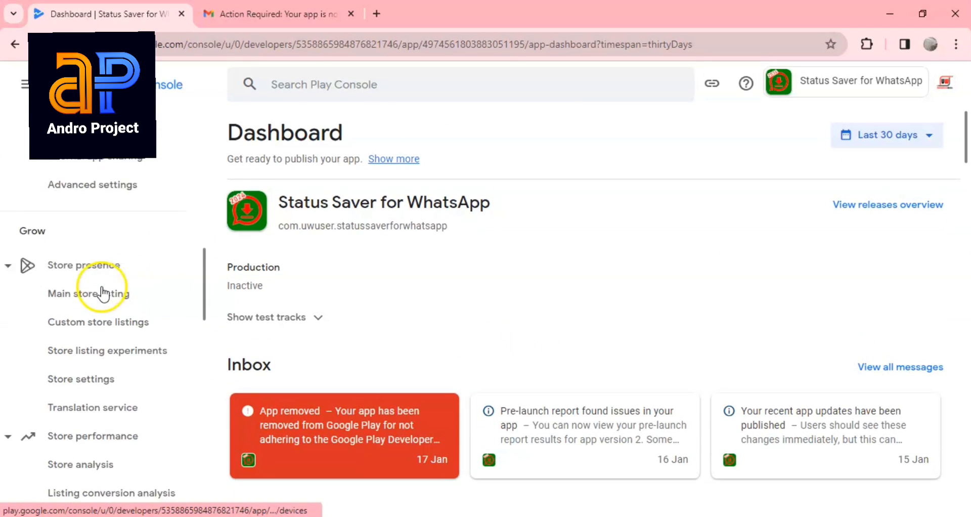
{"action": "left_click", "coordinate": [87, 273]}
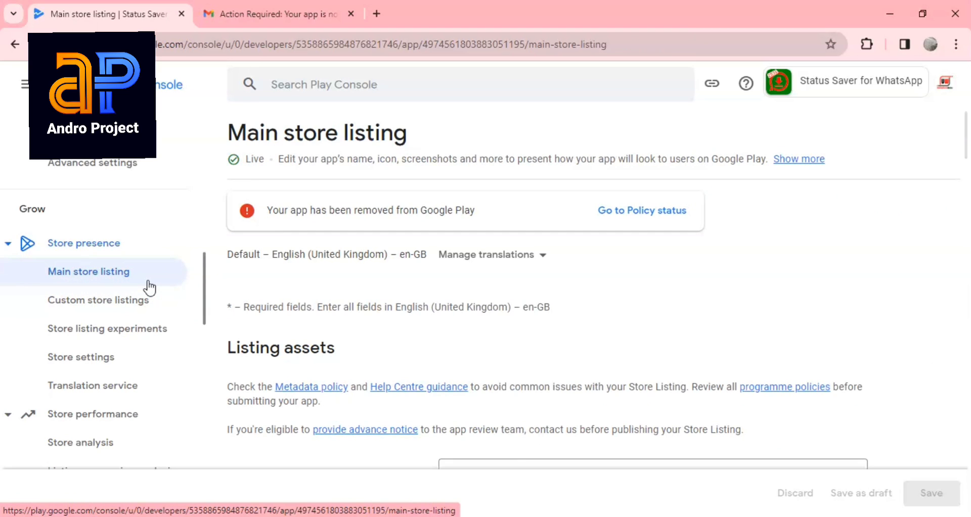
- Select the app name in the main store listing and compare it with the title flagged in the policy email
{"action": "scroll", "coordinate": [472, 342], "scroll_direction": "down", "scroll_amount": 5}
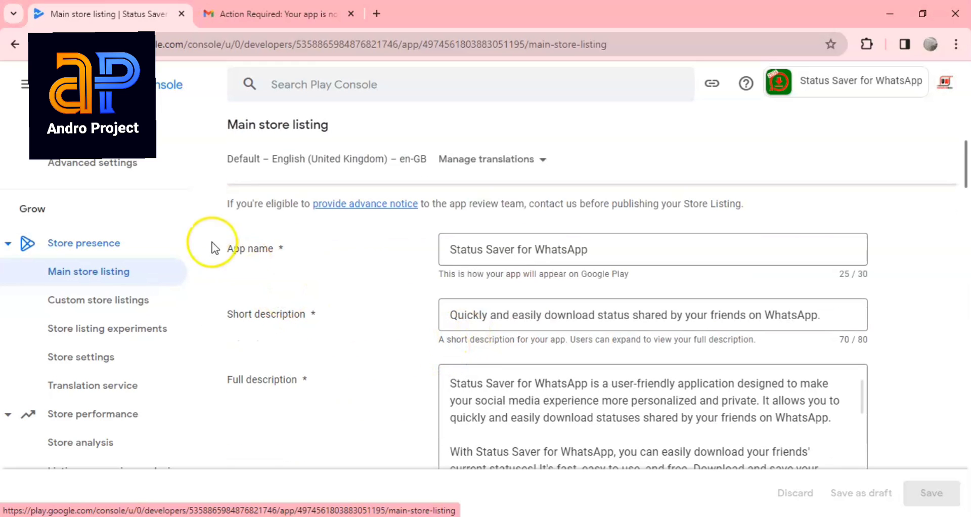
{"action": "left_click_drag", "start_coordinate": [232, 249], "coordinate": [362, 253]}
{"action": "left_click_drag", "start_coordinate": [609, 250], "coordinate": [419, 248]}
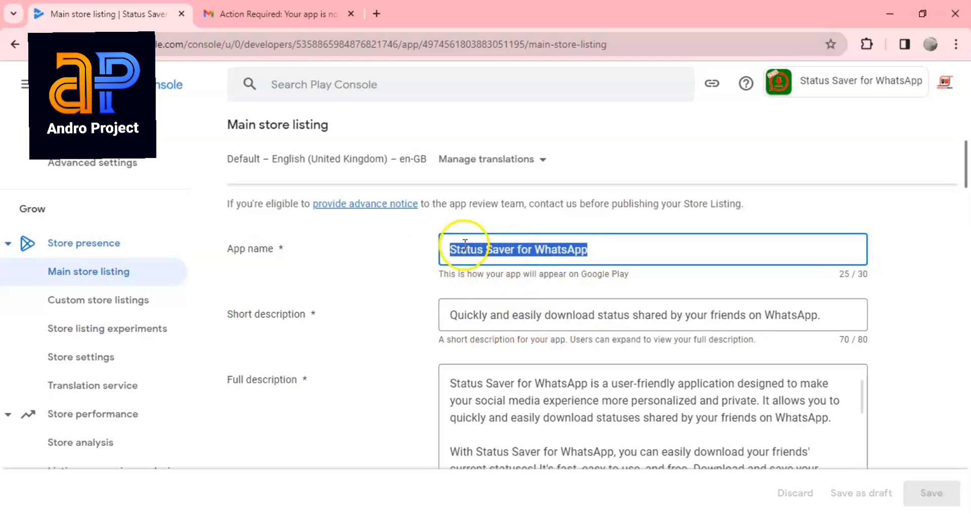
{"action": "left_click", "coordinate": [250, 12]}
{"action": "scroll", "coordinate": [487, 299], "scroll_direction": "down", "scroll_amount": 3}
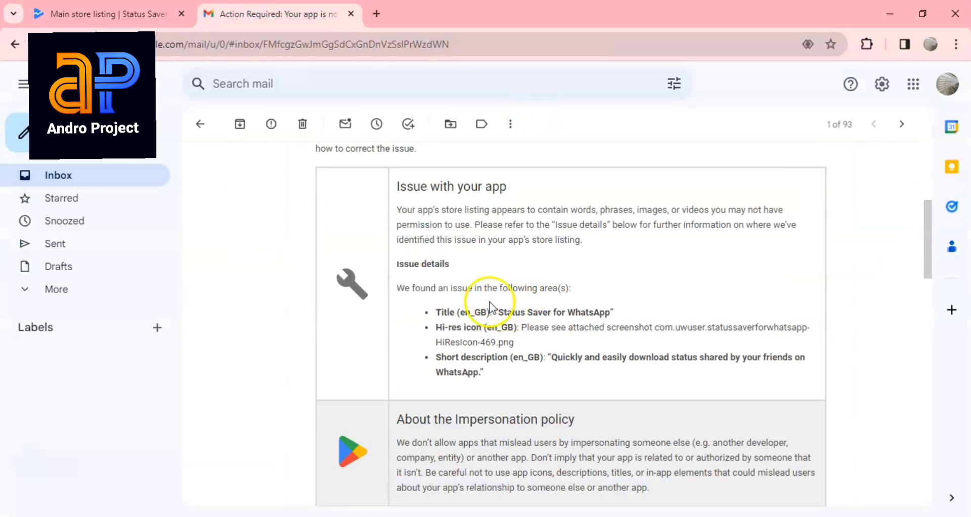
- Replace the title flagged in the policy email with "HD Status Videos" as the app name in the main store listing
{"action": "left_click_drag", "start_coordinate": [497, 312], "coordinate": [552, 312]}
{"action": "left_click", "coordinate": [145, 15]}
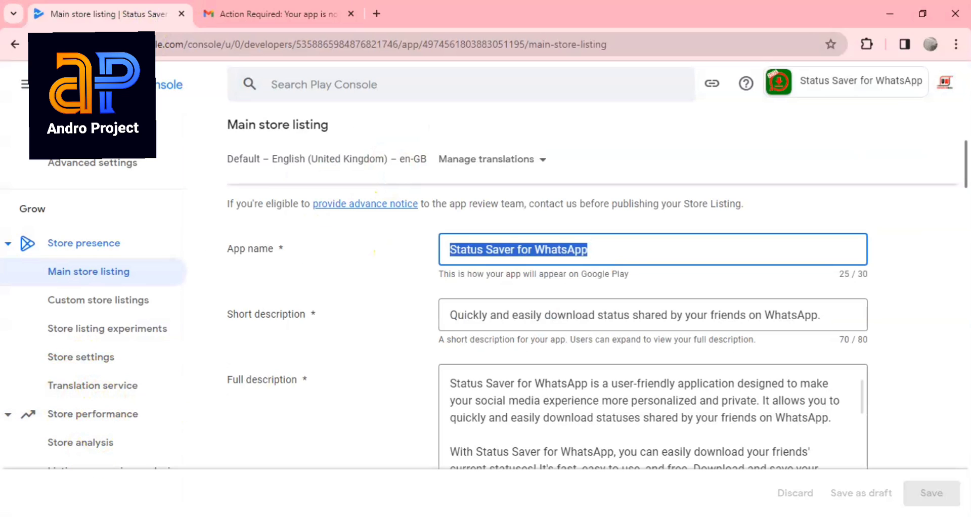
{"action": "left_click_drag", "start_coordinate": [580, 252], "coordinate": [413, 249]}
{"action": "type", "text": "HD Status Viddeos"}
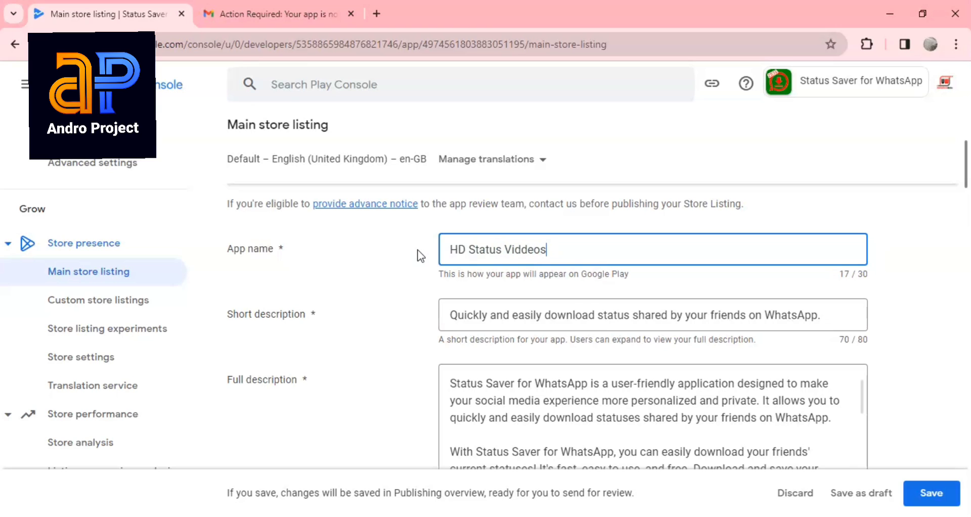
{"action": "left_click_drag", "start_coordinate": [553, 247], "coordinate": [426, 246]}
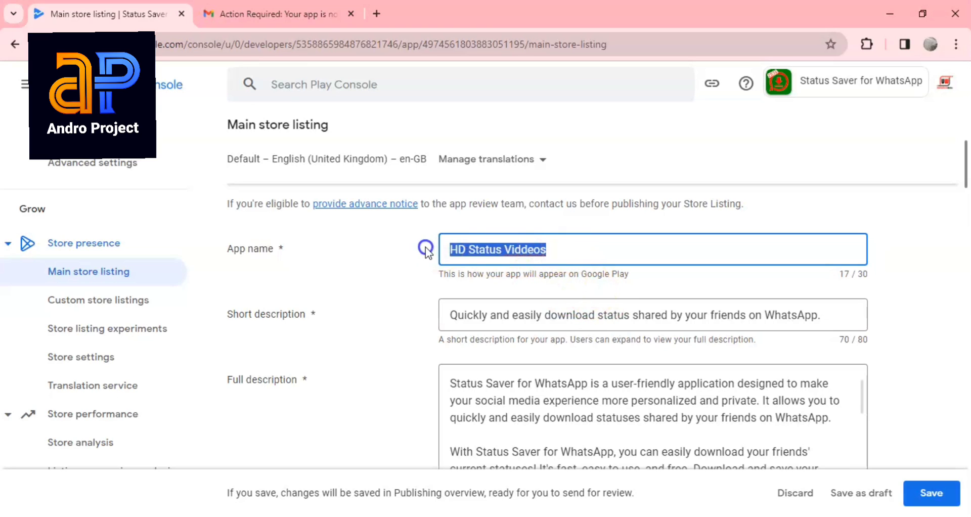
{"action": "left_click", "coordinate": [493, 247]}
{"action": "left_click", "coordinate": [525, 248]}
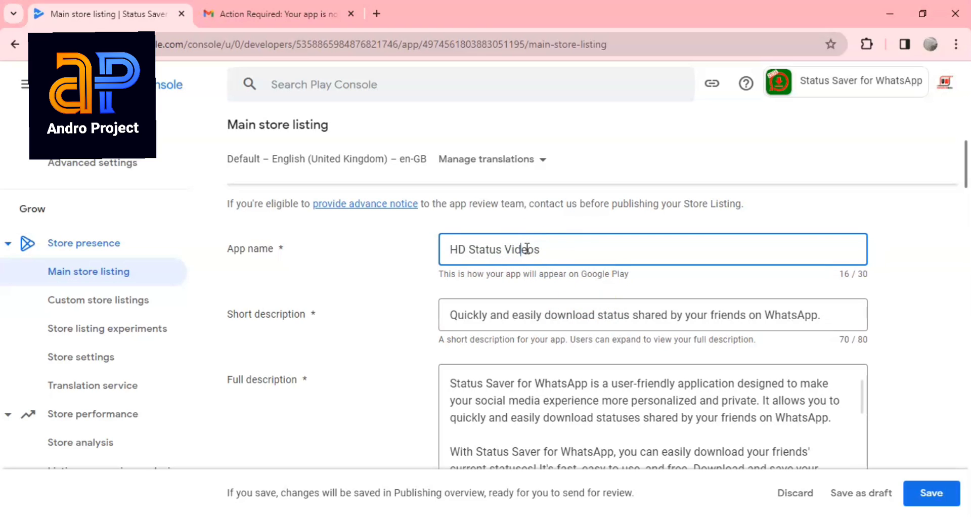
{"action": "left_click", "coordinate": [548, 247]}
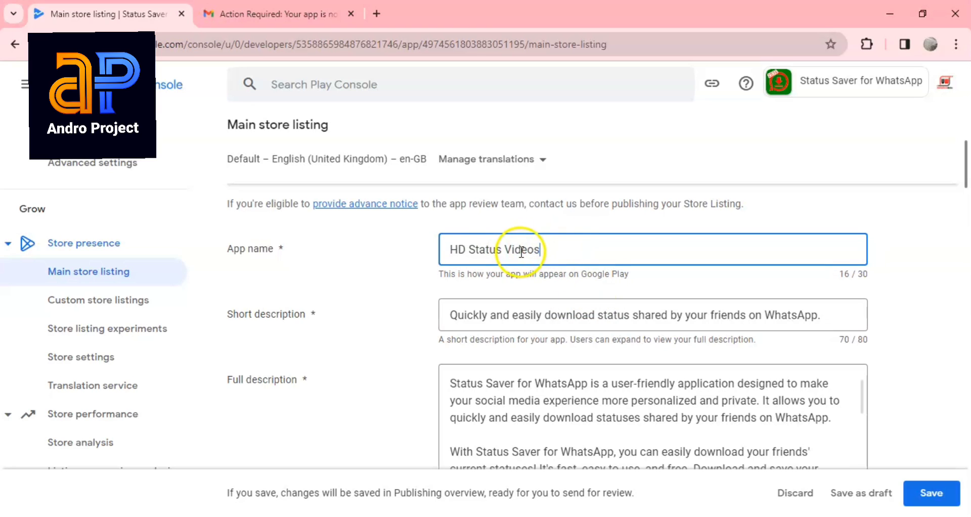
{"action": "left_click_drag", "start_coordinate": [548, 250], "coordinate": [434, 248]}
{"action": "left_click", "coordinate": [475, 251]}
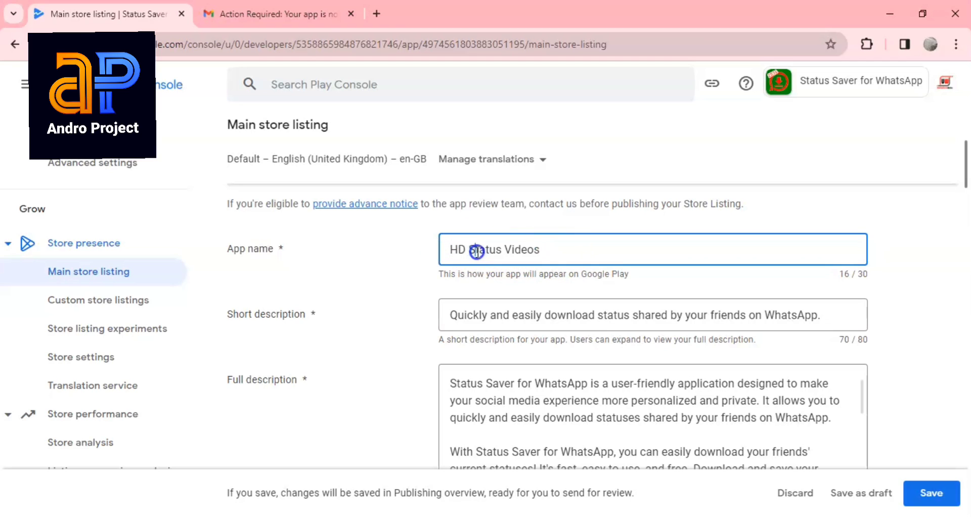
{"action": "left_click_drag", "start_coordinate": [551, 260], "coordinate": [424, 247]}
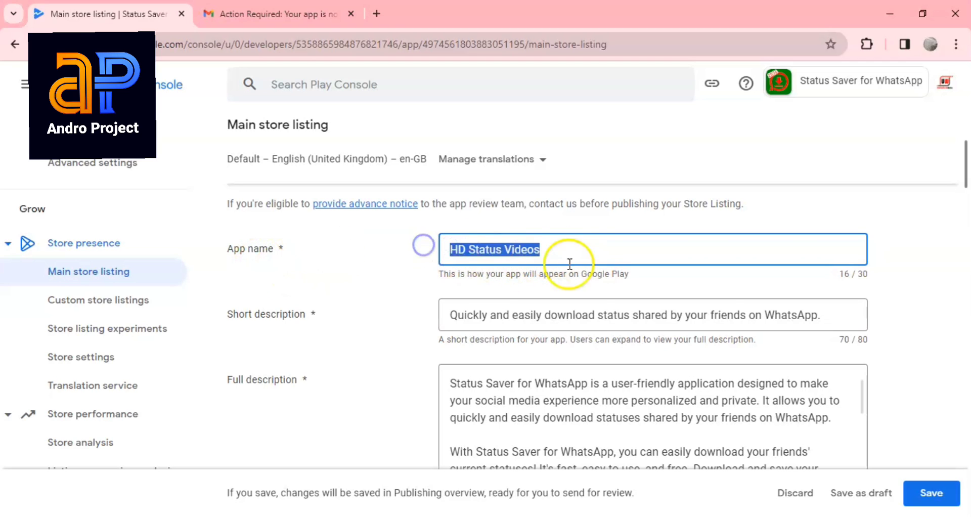
{"action": "left_click", "coordinate": [503, 247]}
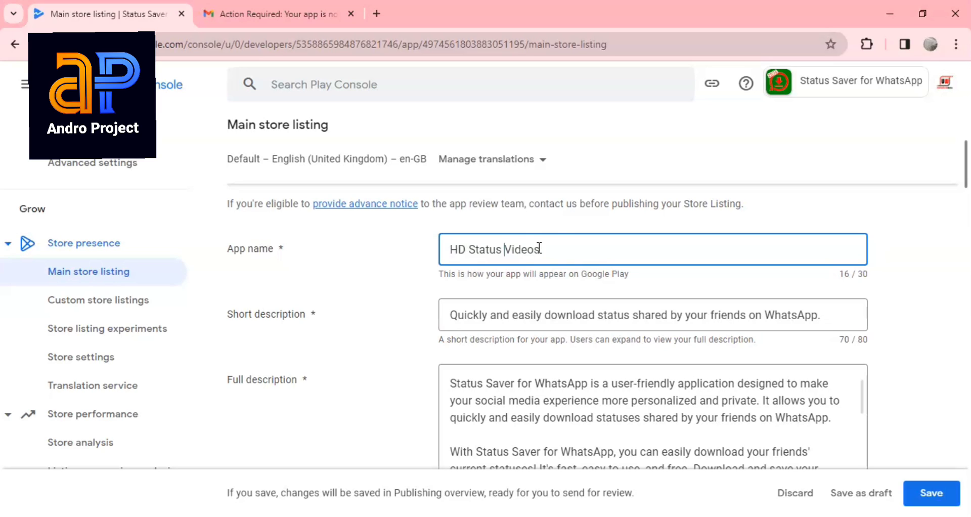
{"action": "left_click_drag", "start_coordinate": [552, 247], "coordinate": [438, 242]}
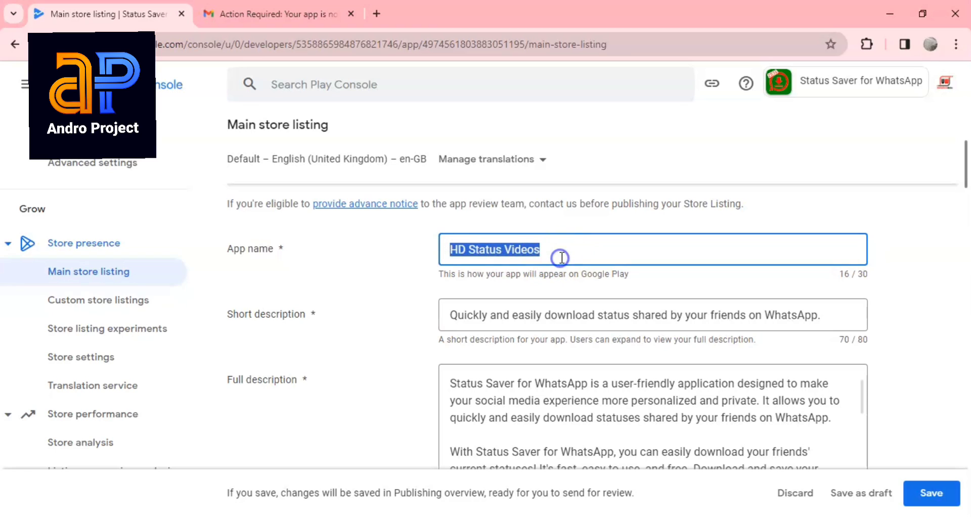
{"action": "left_click", "coordinate": [562, 247]}
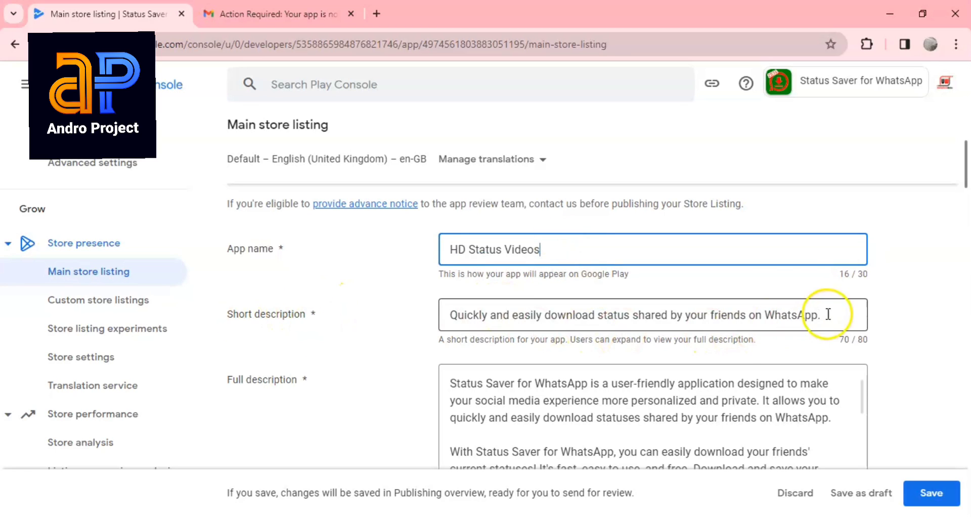
- Replace the short description with "You can download all photos and videos with just one click."
{"action": "left_click_drag", "start_coordinate": [827, 314], "coordinate": [427, 310]}
{"action": "key", "text": "BackSpace"}
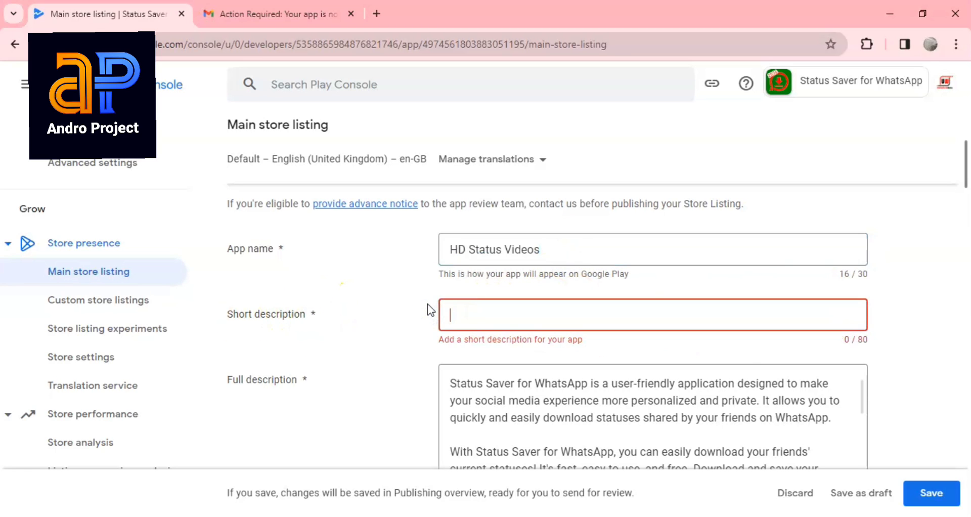
{"action": "type", "text": "Youy"}
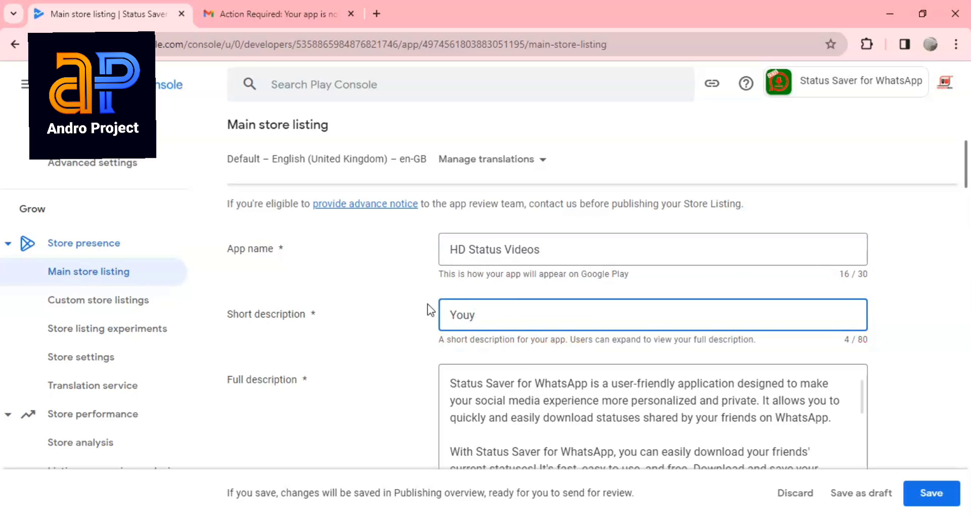
{"action": "key", "text": "BackSpace"}
{"action": "type", "text": "can downlo"}
{"action": "type", "text": "ad al"}
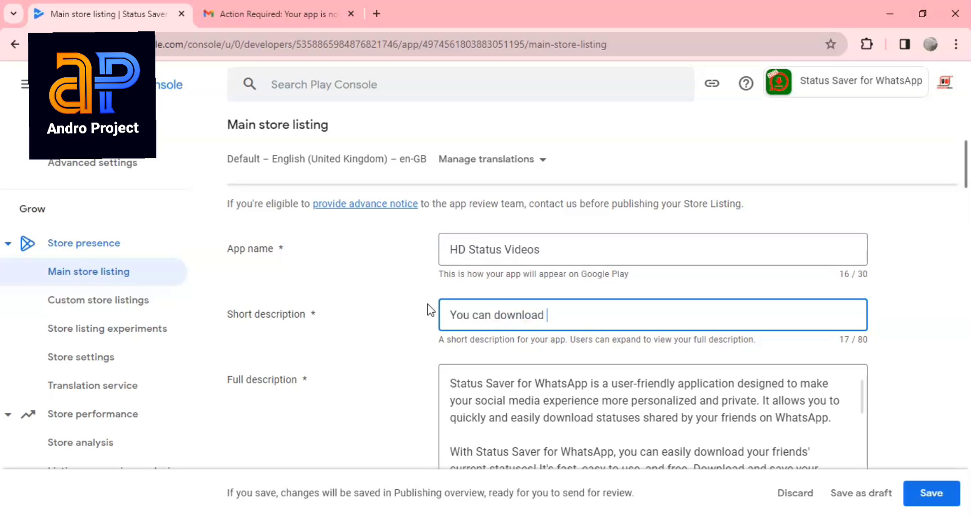
{"action": "type", "text": "l pg"}
{"action": "key", "text": "BackSpace"}
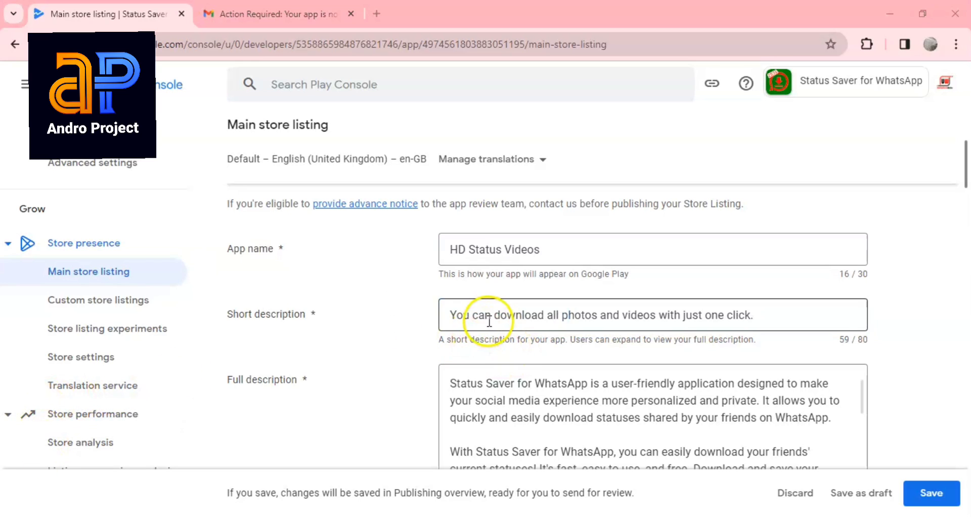
{"action": "left_click", "coordinate": [486, 317]}
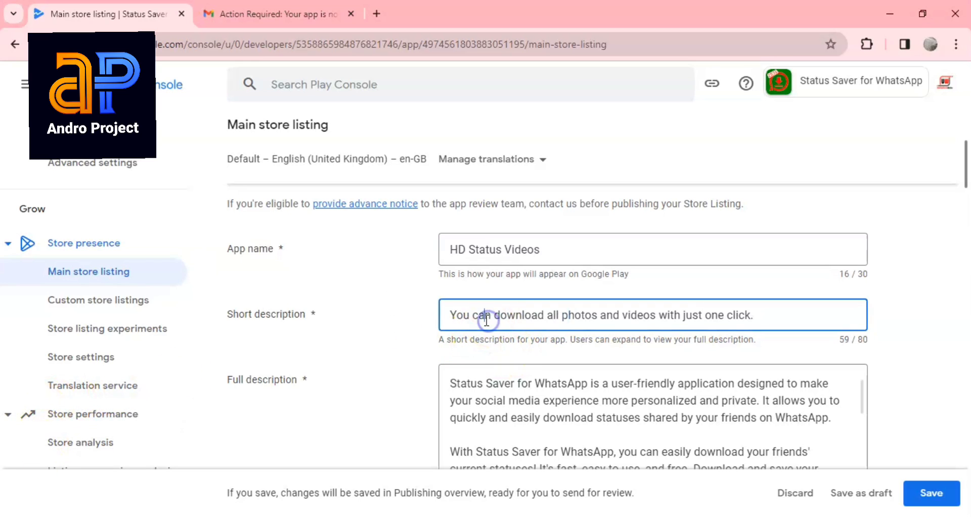
{"action": "left_click_drag", "start_coordinate": [859, 344], "coordinate": [869, 348]}
{"action": "left_click", "coordinate": [867, 347]}
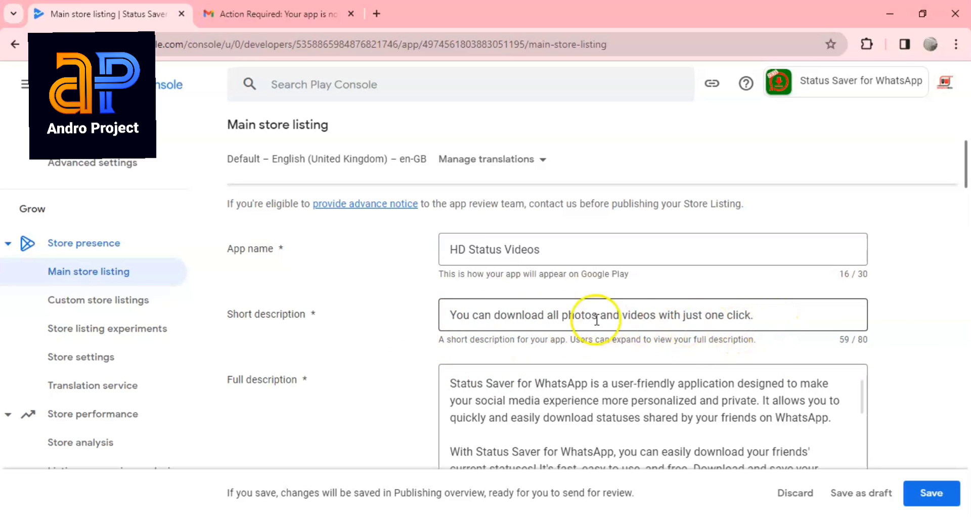
{"action": "left_click_drag", "start_coordinate": [801, 319], "coordinate": [420, 319]}
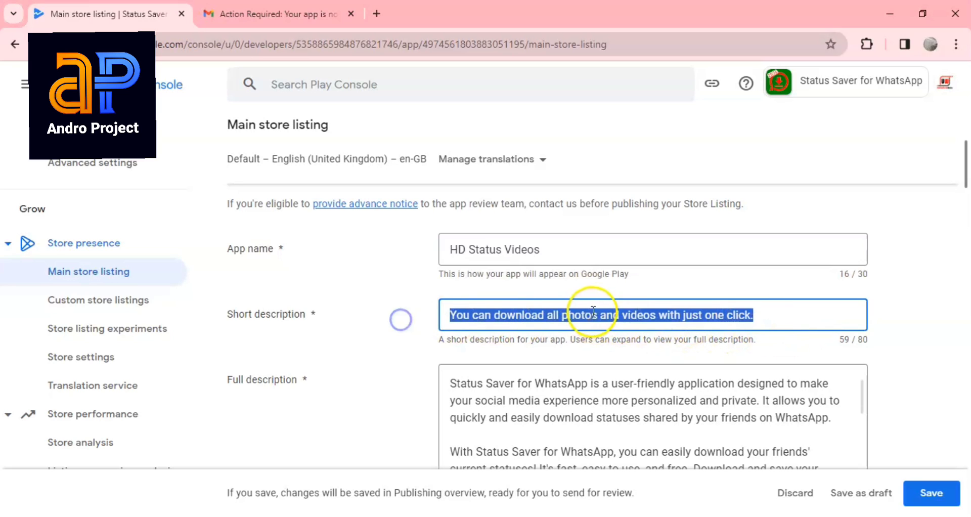
{"action": "left_click", "coordinate": [775, 322]}
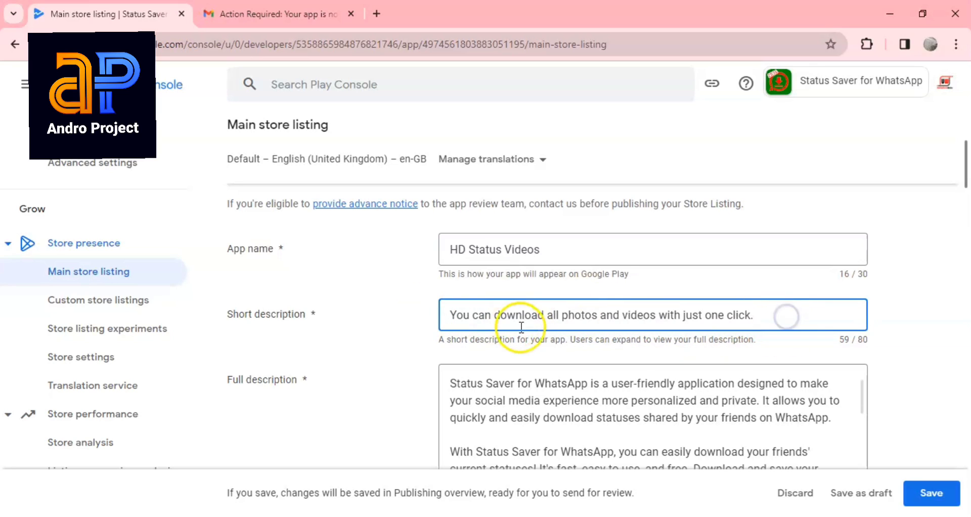
- Remove the current green app icon from the listing's graphics
{"action": "scroll", "coordinate": [520, 298], "scroll_direction": "down", "scroll_amount": 2}
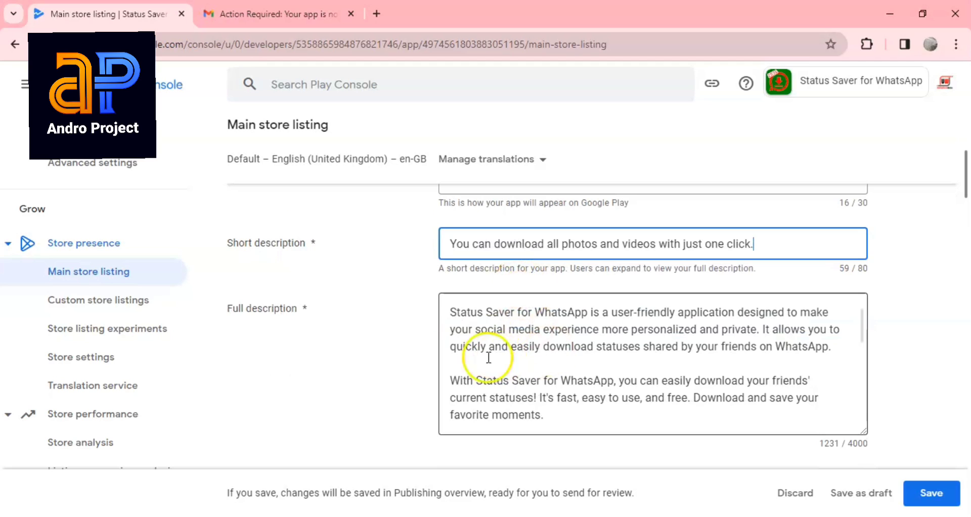
{"action": "scroll", "coordinate": [623, 357], "scroll_direction": "down", "scroll_amount": 5}
{"action": "scroll", "coordinate": [626, 354], "scroll_direction": "down", "scroll_amount": 10}
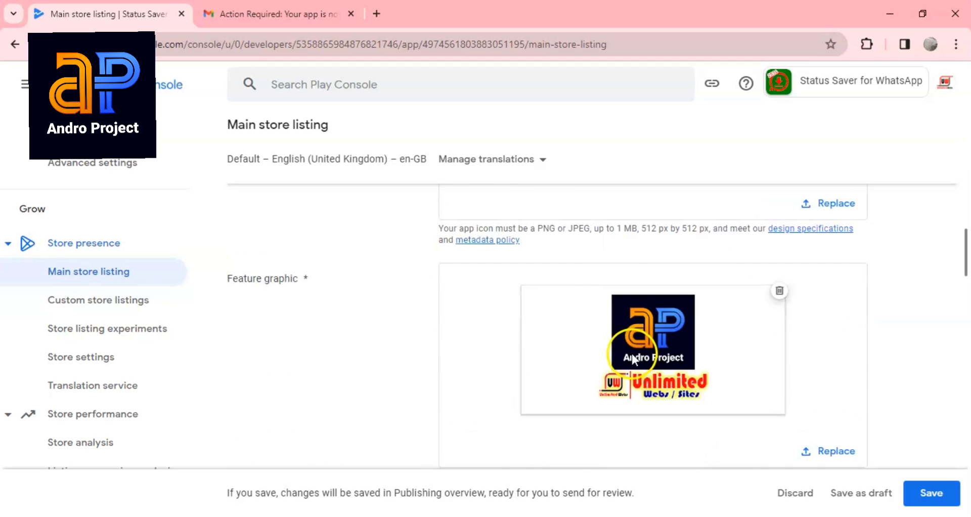
{"action": "scroll", "coordinate": [632, 353], "scroll_direction": "up", "scroll_amount": 6}
{"action": "scroll", "coordinate": [371, 360], "scroll_direction": "down", "scroll_amount": 1}
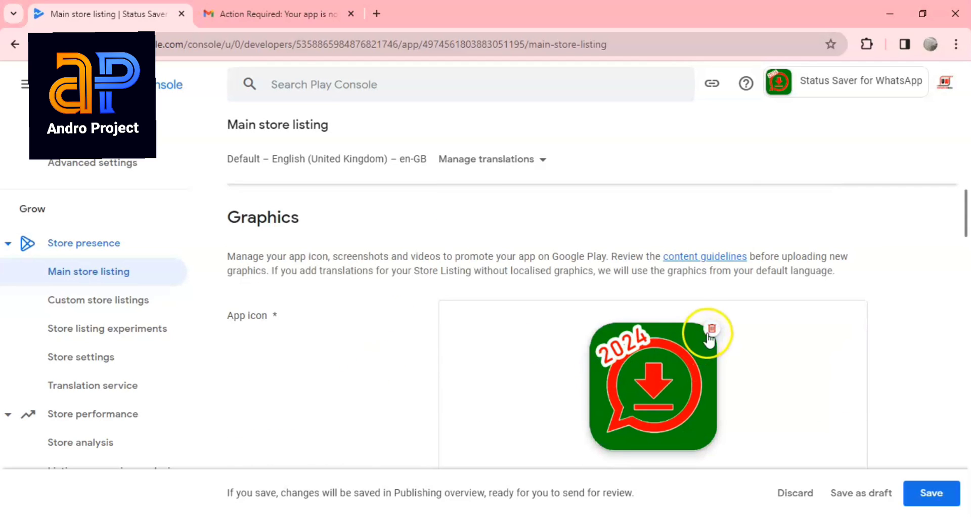
{"action": "left_click", "coordinate": [710, 328]}
- Upload Stauts icon PNG from the Logo & icons folder in Android studio apps on drive D: as the new app icon
{"action": "scroll", "coordinate": [690, 399], "scroll_direction": "down", "scroll_amount": 3}
{"action": "left_click", "coordinate": [661, 300]}
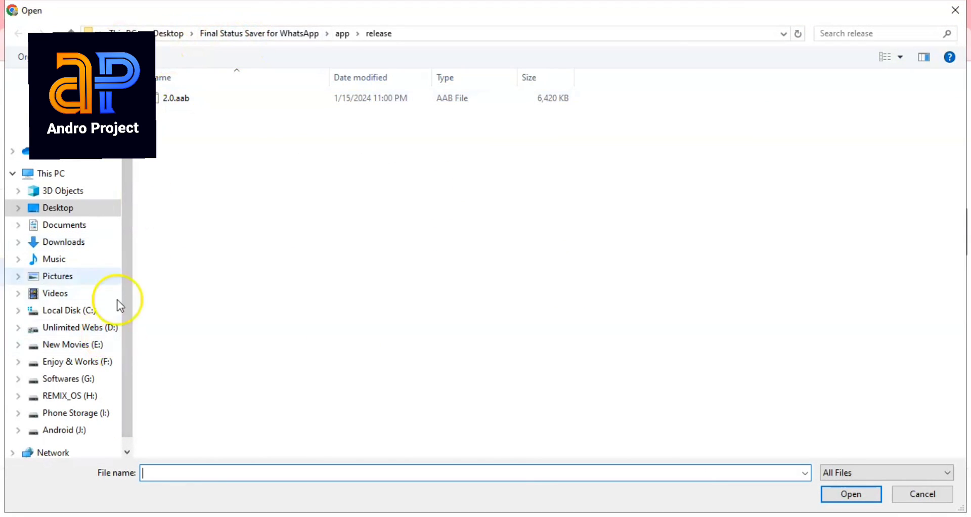
{"action": "left_click", "coordinate": [91, 327]}
{"action": "double_click", "coordinate": [184, 97]}
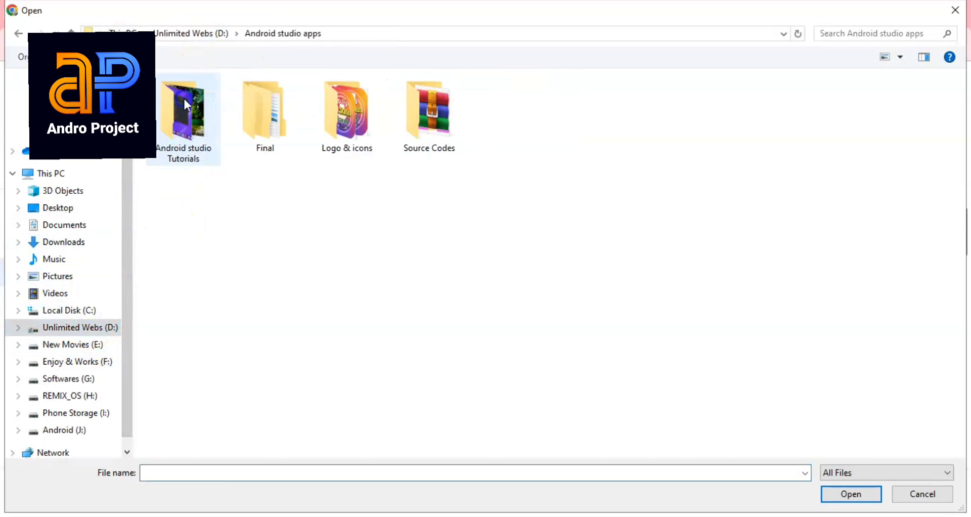
{"action": "double_click", "coordinate": [260, 120]}
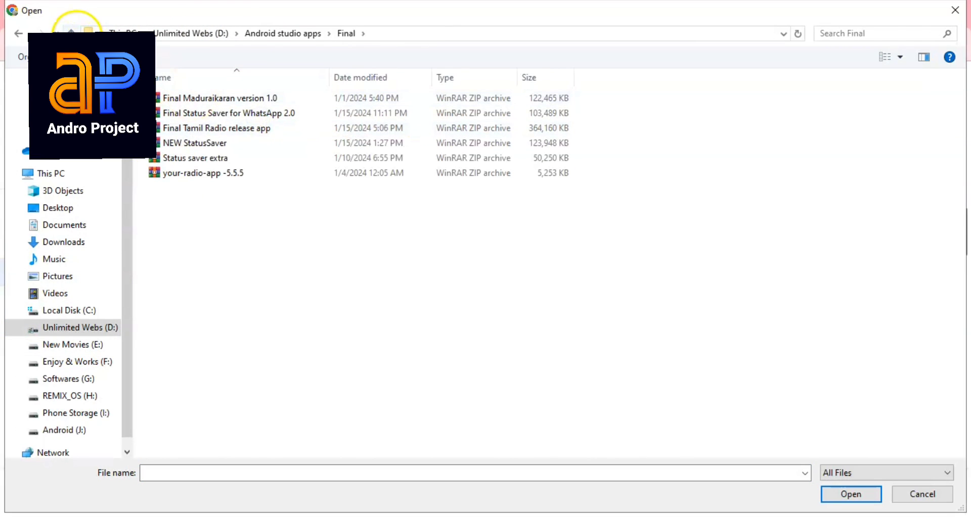
{"action": "left_click", "coordinate": [71, 31]}
{"action": "double_click", "coordinate": [336, 110]}
{"action": "left_click", "coordinate": [750, 248]}
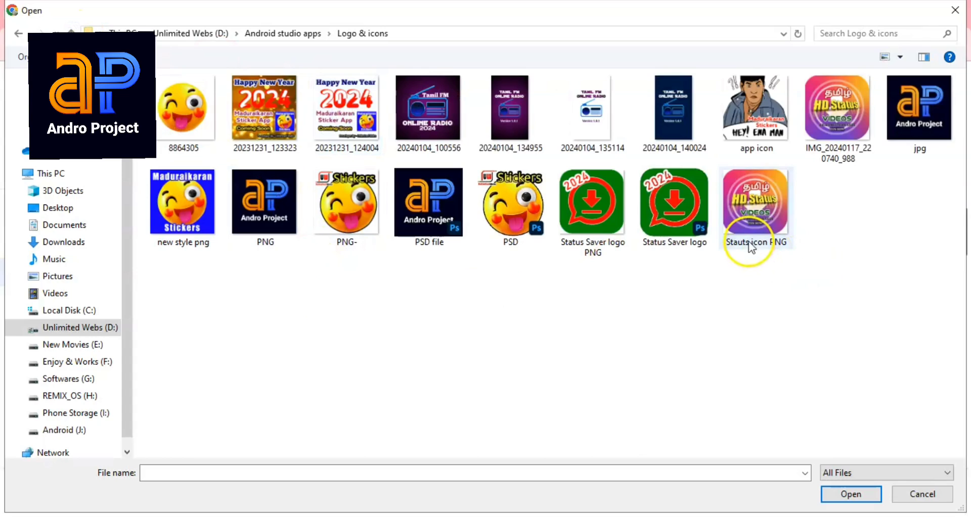
{"action": "double_click", "coordinate": [754, 231]}
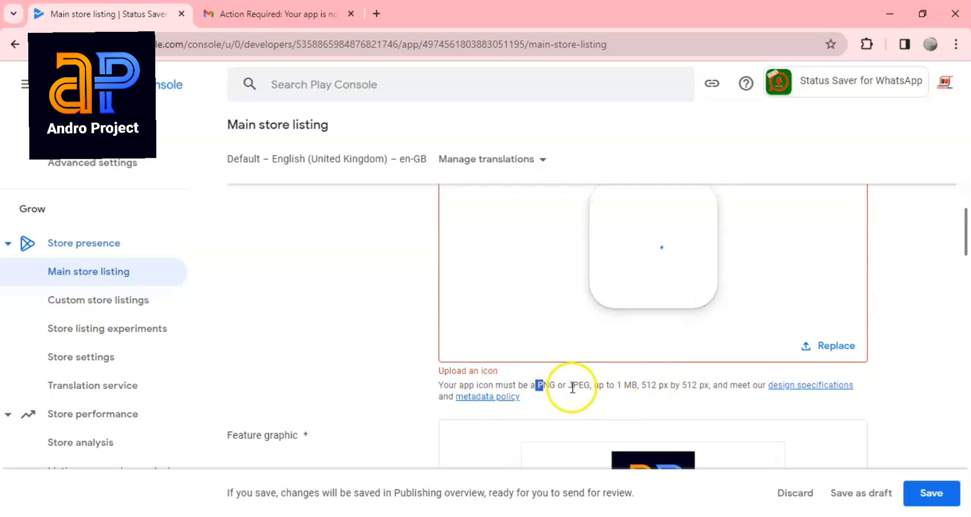
{"action": "left_click", "coordinate": [545, 385]}
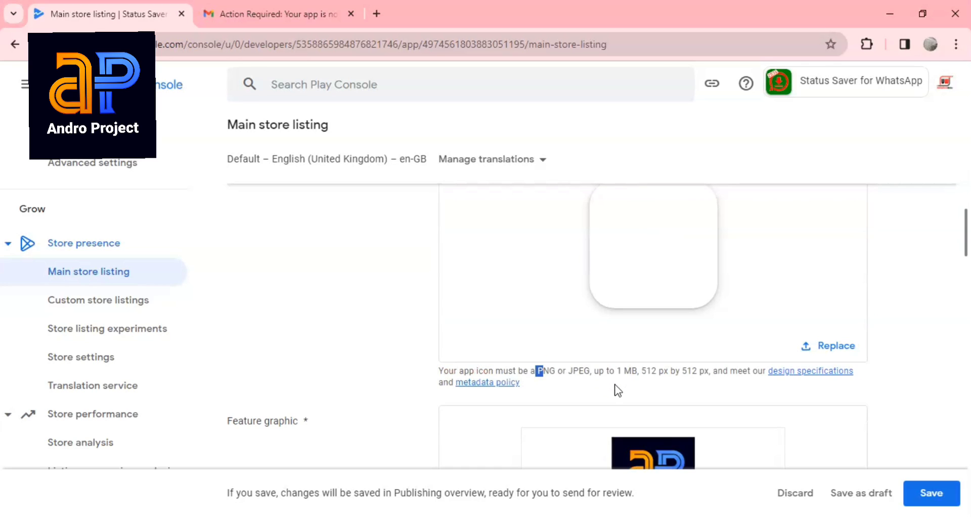
{"action": "scroll", "coordinate": [614, 386], "scroll_direction": "up", "scroll_amount": 2}
{"action": "scroll", "coordinate": [606, 402], "scroll_direction": "down", "scroll_amount": 1}
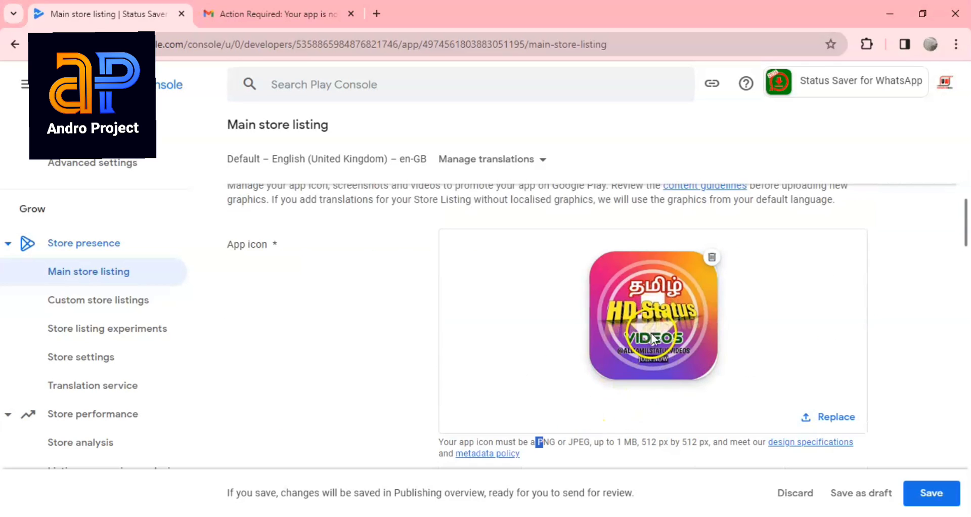
- Review the listing's screenshots and feature graphic, and recheck the new app name, short description and app icon
{"action": "scroll", "coordinate": [560, 344], "scroll_direction": "down", "scroll_amount": 15}
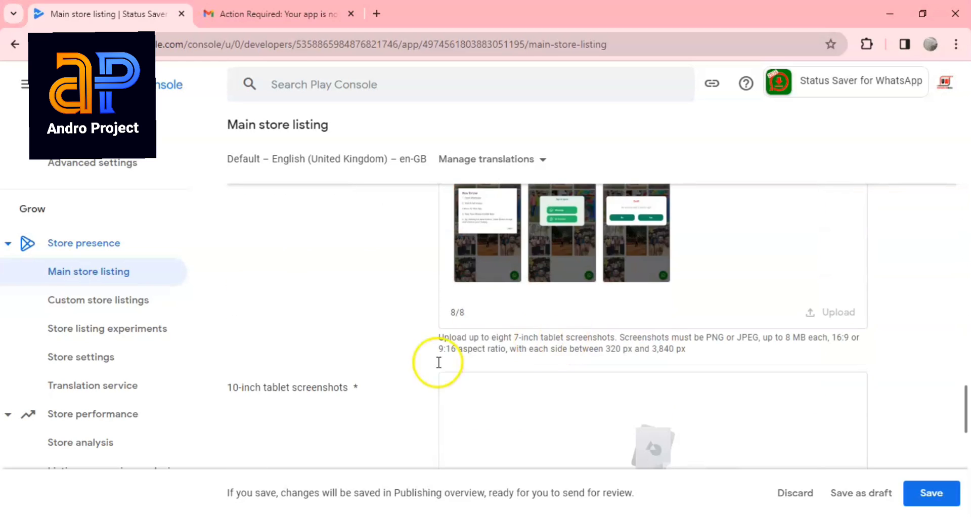
{"action": "scroll", "coordinate": [481, 391], "scroll_direction": "up", "scroll_amount": 15}
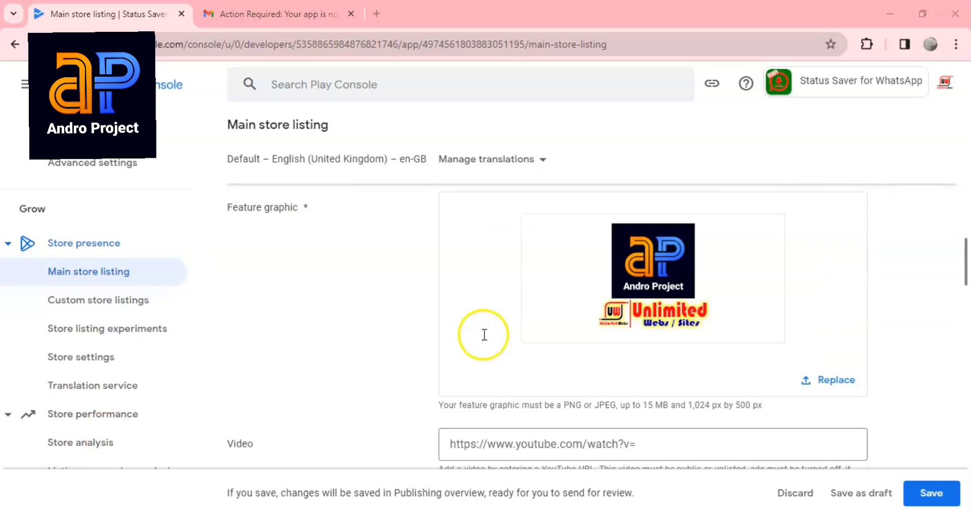
{"action": "scroll", "coordinate": [493, 323], "scroll_direction": "up", "scroll_amount": 10}
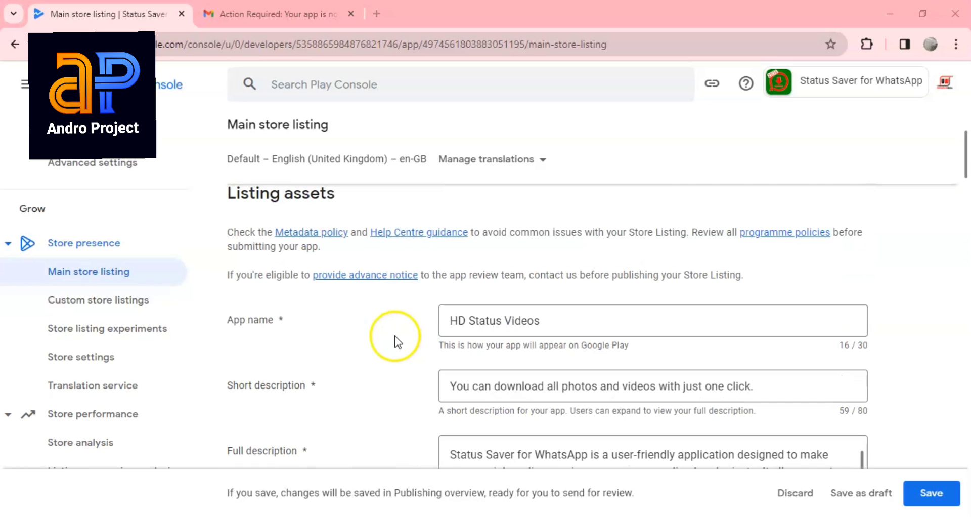
{"action": "left_click_drag", "start_coordinate": [576, 331], "coordinate": [423, 335]}
{"action": "left_click_drag", "start_coordinate": [562, 388], "coordinate": [455, 386]}
{"action": "scroll", "coordinate": [454, 389], "scroll_direction": "down", "scroll_amount": 10}
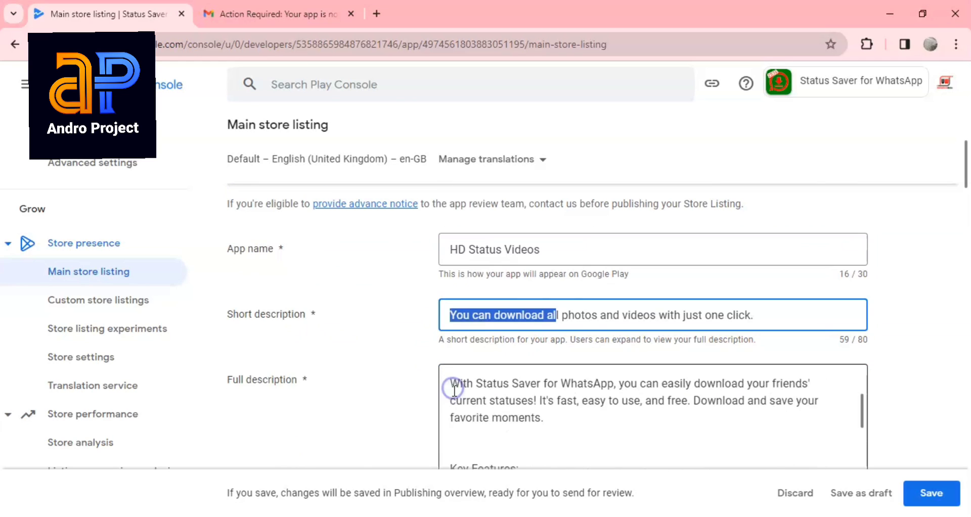
{"action": "scroll", "coordinate": [622, 393], "scroll_direction": "down", "scroll_amount": 3}
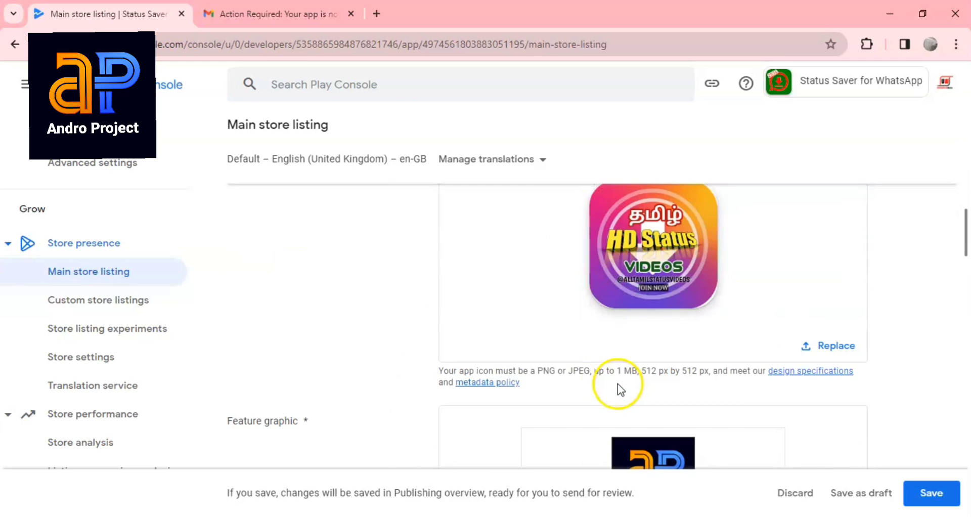
- Recheck the issue details in the policy email, and return to the phone screenshots in the main store listing
{"action": "left_click", "coordinate": [272, 15]}
{"action": "left_click", "coordinate": [480, 283]}
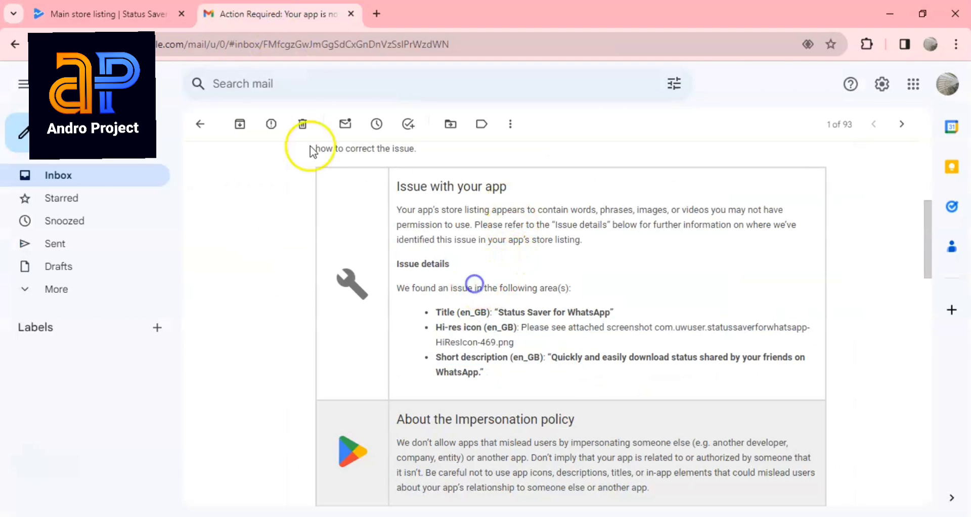
{"action": "left_click", "coordinate": [111, 14]}
{"action": "scroll", "coordinate": [338, 277], "scroll_direction": "down", "scroll_amount": 10}
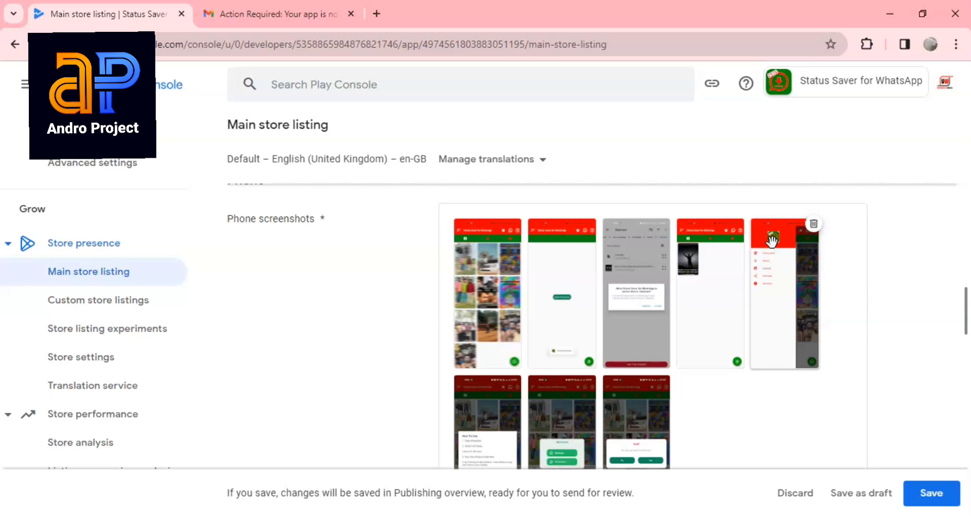
- Delete all eight phone screenshots from the main store listing
{"action": "scroll", "coordinate": [737, 288], "scroll_direction": "up", "scroll_amount": 8}
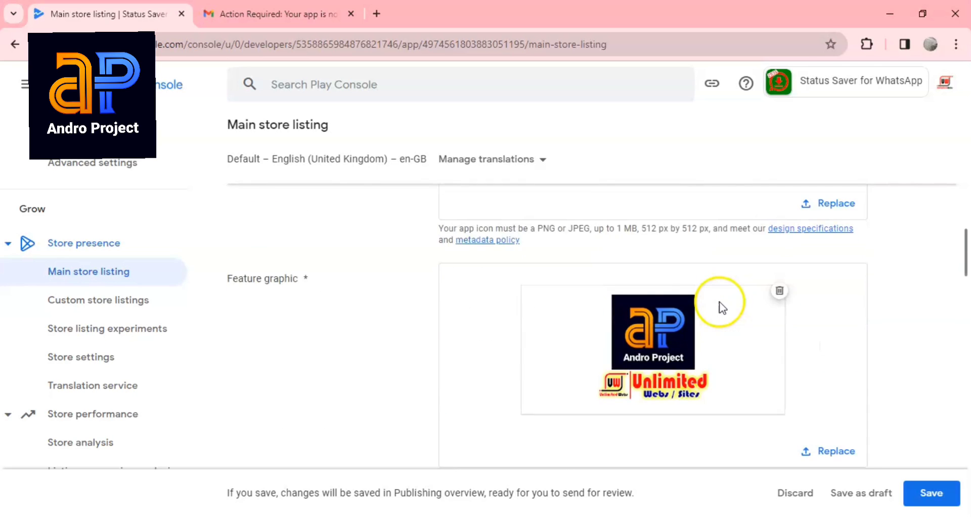
{"action": "scroll", "coordinate": [719, 303], "scroll_direction": "down", "scroll_amount": 5}
{"action": "scroll", "coordinate": [746, 345], "scroll_direction": "down", "scroll_amount": 3}
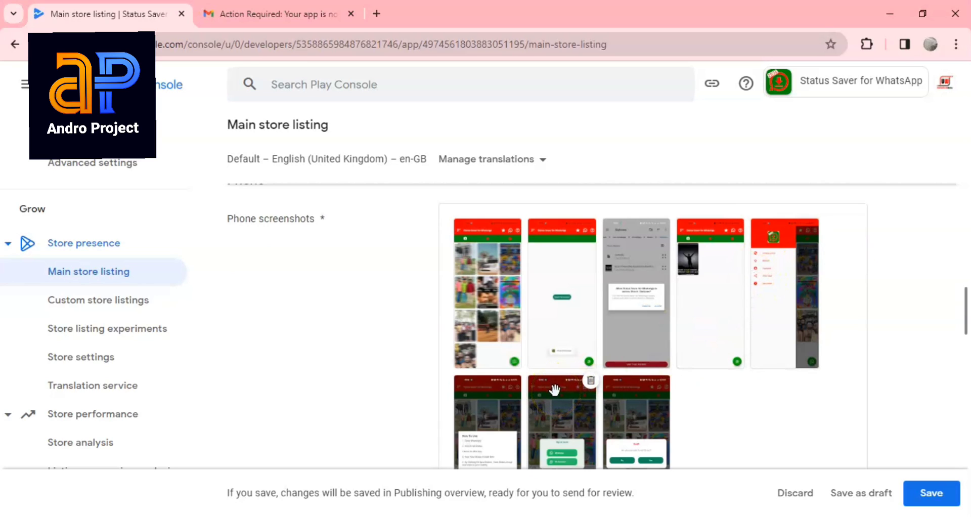
{"action": "left_click", "coordinate": [590, 380]}
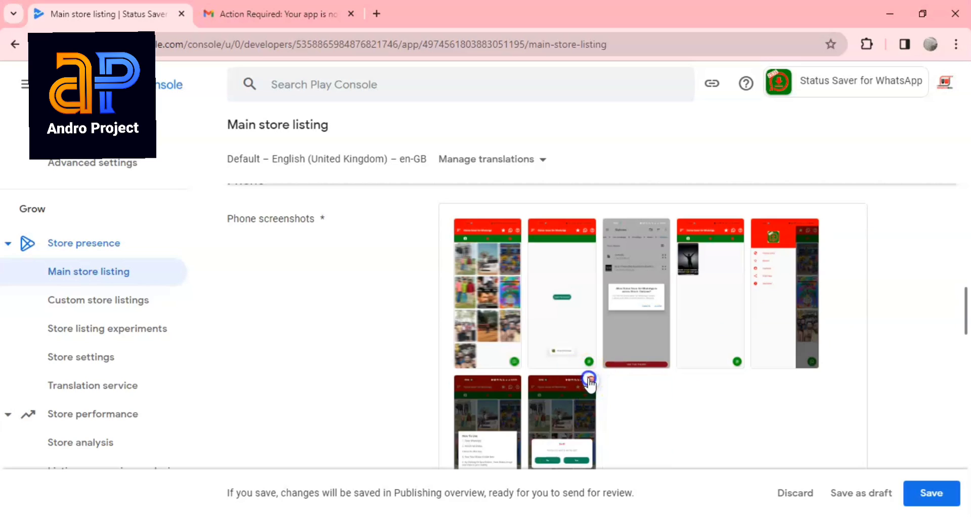
{"action": "left_click", "coordinate": [589, 380]}
{"action": "left_click", "coordinate": [516, 385]}
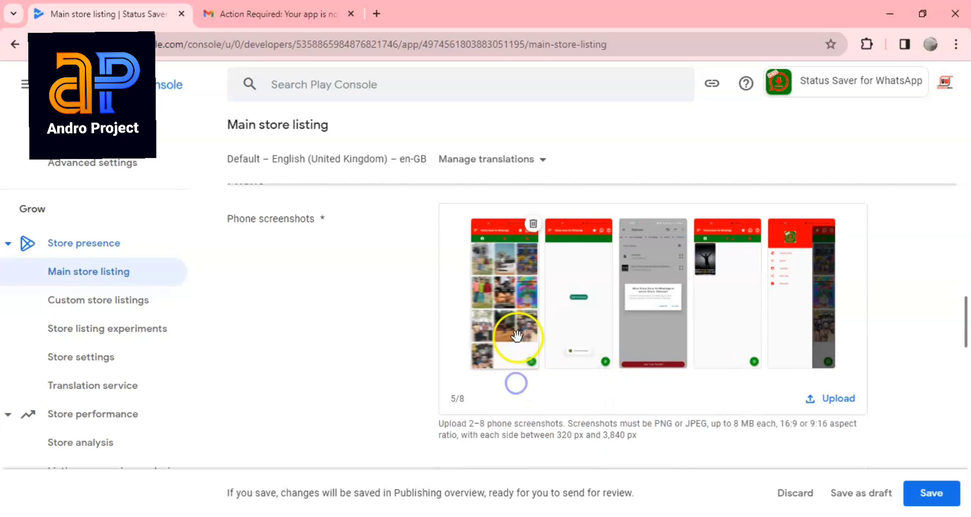
{"action": "scroll", "coordinate": [531, 354], "scroll_direction": "up", "scroll_amount": 3}
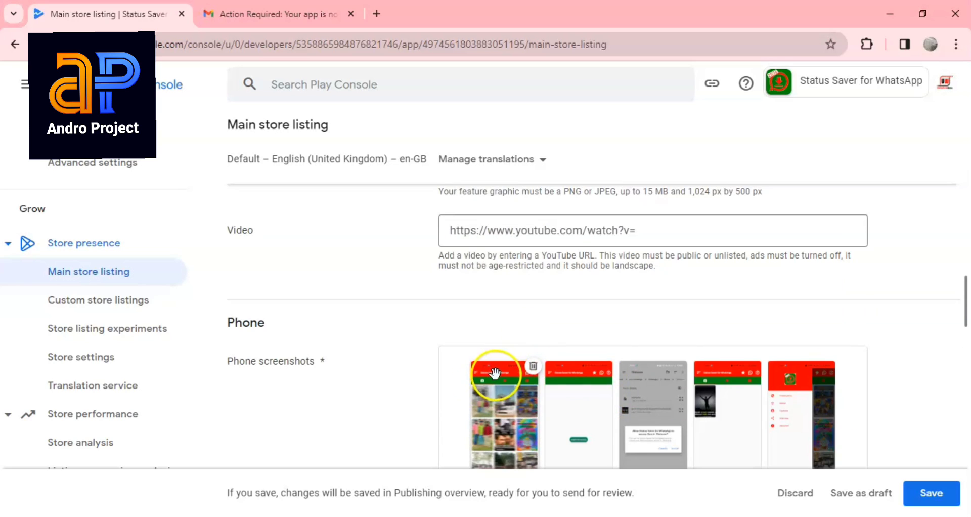
{"action": "mouse_move", "coordinate": [599, 389]}
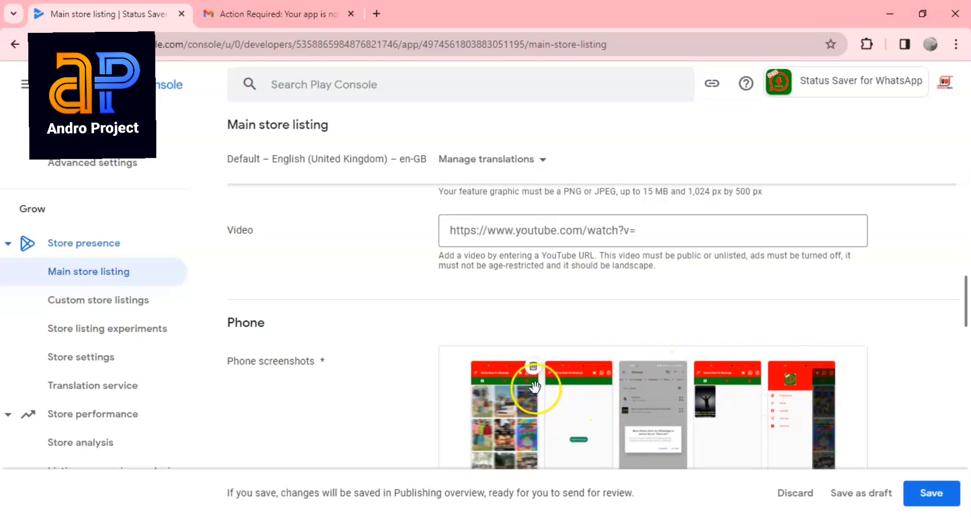
{"action": "left_click", "coordinate": [532, 367]}
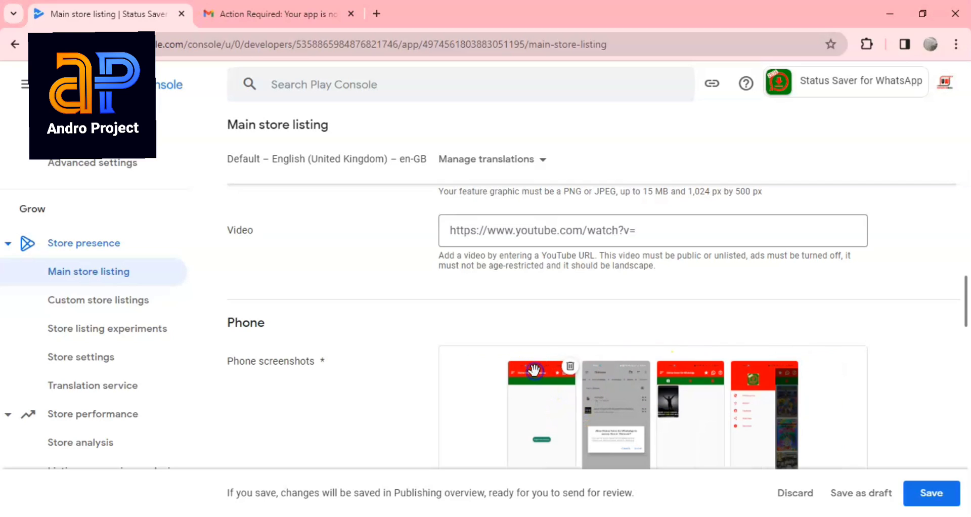
{"action": "left_click", "coordinate": [570, 366]}
{"action": "left_click", "coordinate": [607, 366]}
{"action": "left_click", "coordinate": [644, 367]}
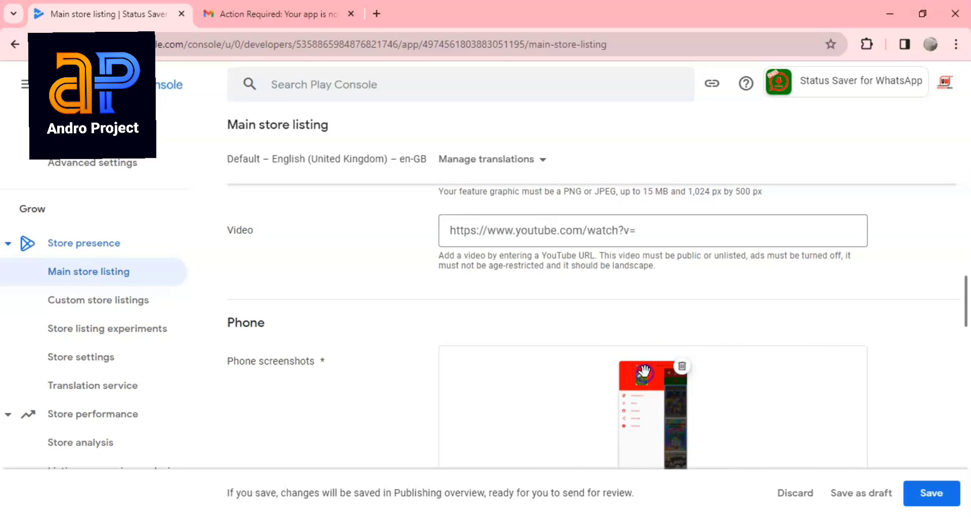
{"action": "left_click", "coordinate": [679, 367]}
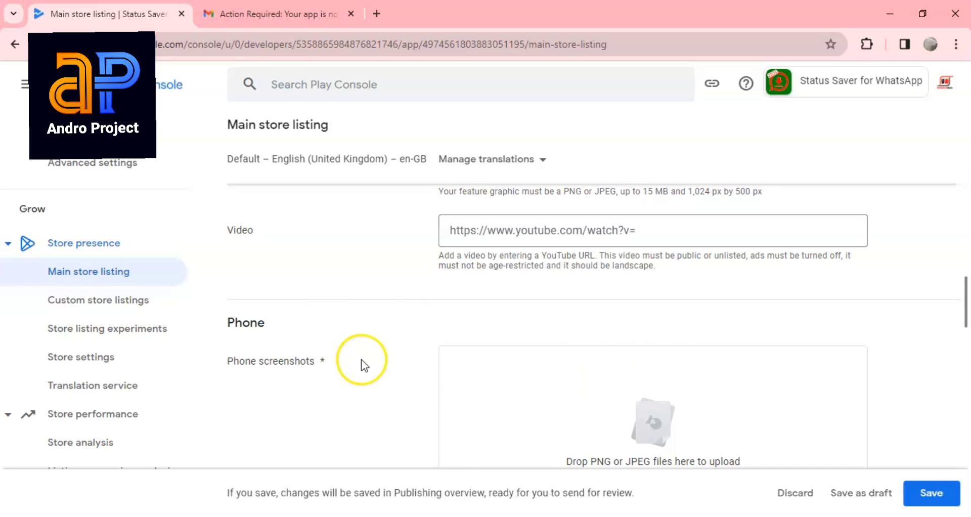
- Switch to Android Studio and compare the namespace and applicationId in build.gradle (:app) with the package name cited in the policy email
{"action": "left_click", "coordinate": [440, 516]}
{"action": "left_click", "coordinate": [437, 298]}
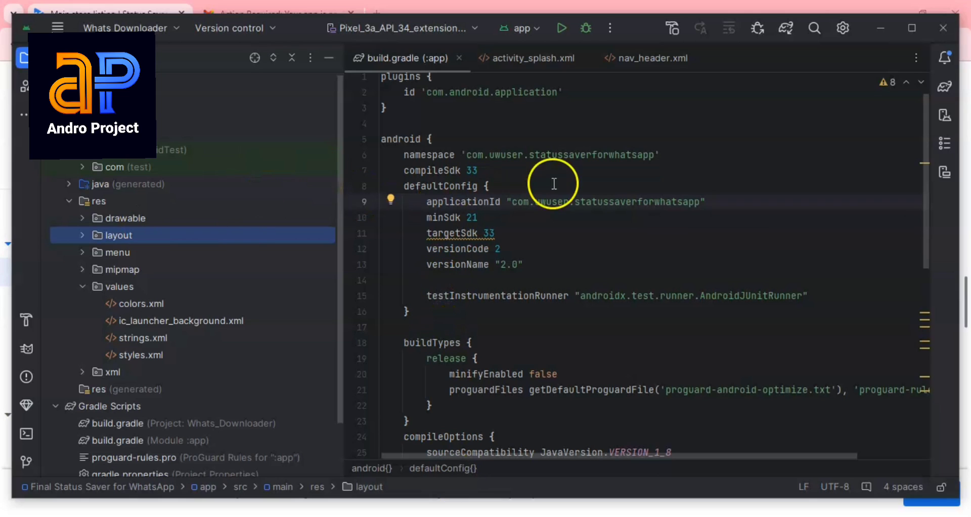
{"action": "left_click_drag", "start_coordinate": [506, 155], "coordinate": [602, 156]}
{"action": "left_click", "coordinate": [585, 157]}
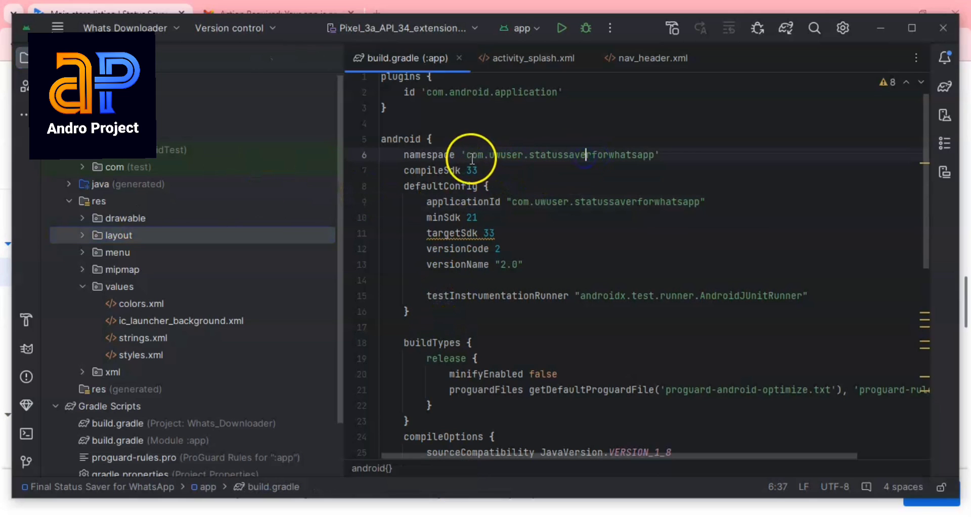
{"action": "left_click_drag", "start_coordinate": [528, 155], "coordinate": [600, 158]}
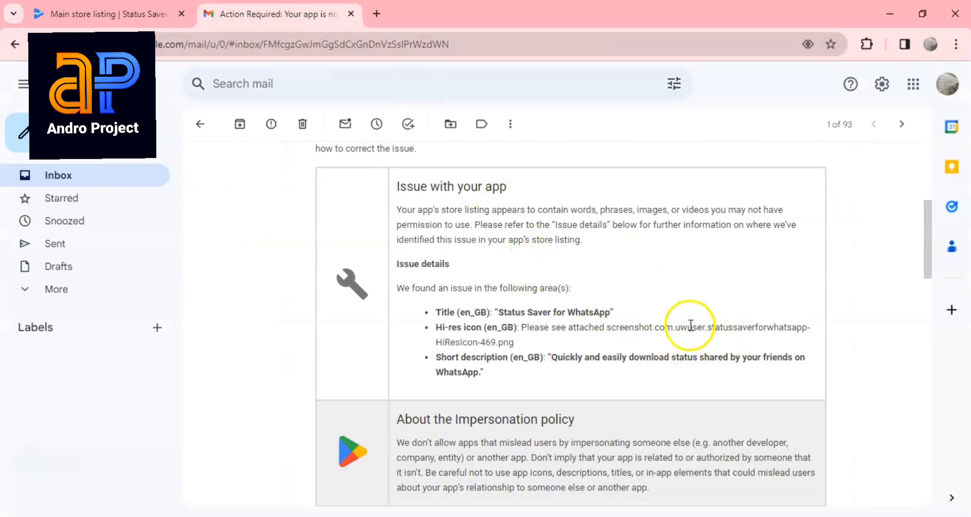
{"action": "left_click_drag", "start_coordinate": [654, 327], "coordinate": [787, 319]}
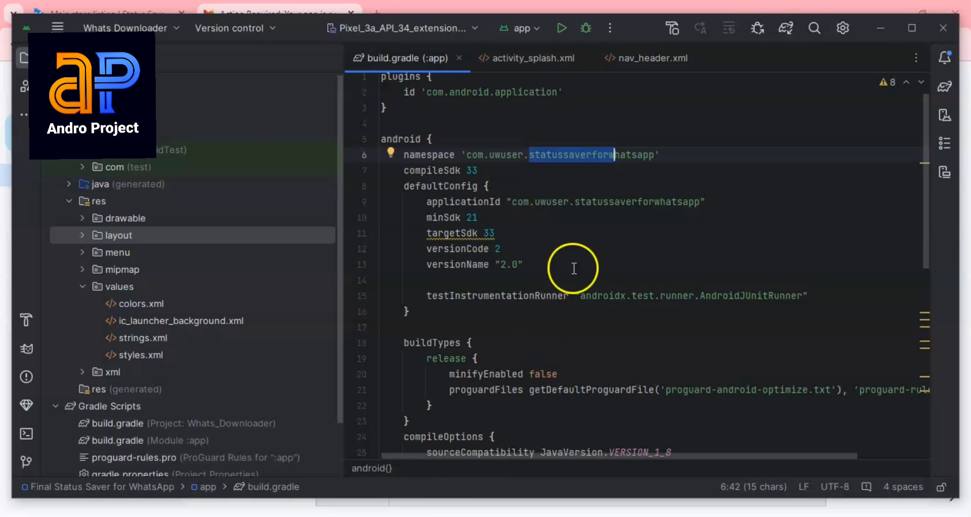
{"action": "left_click", "coordinate": [522, 201]}
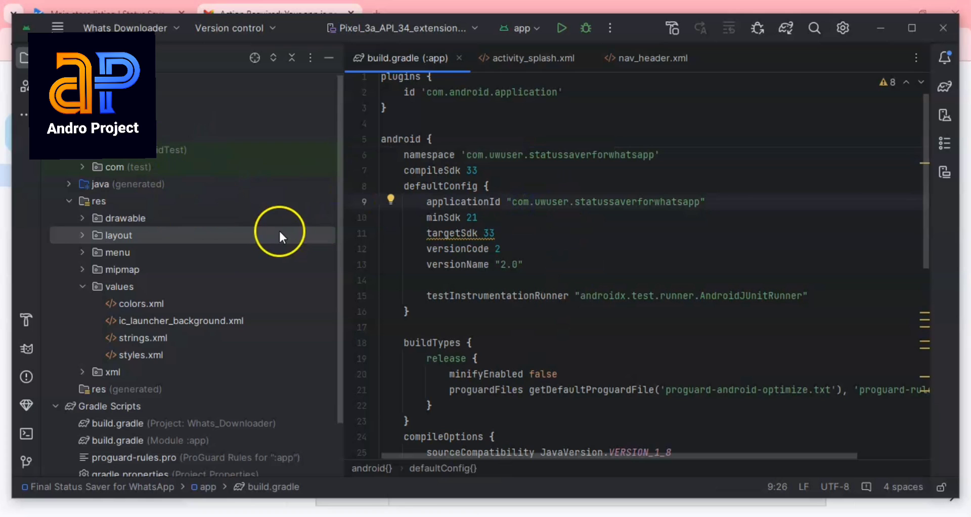
{"action": "scroll", "coordinate": [276, 243], "scroll_direction": "down", "scroll_amount": 3}
{"action": "scroll", "coordinate": [269, 261], "scroll_direction": "up", "scroll_amount": 2}
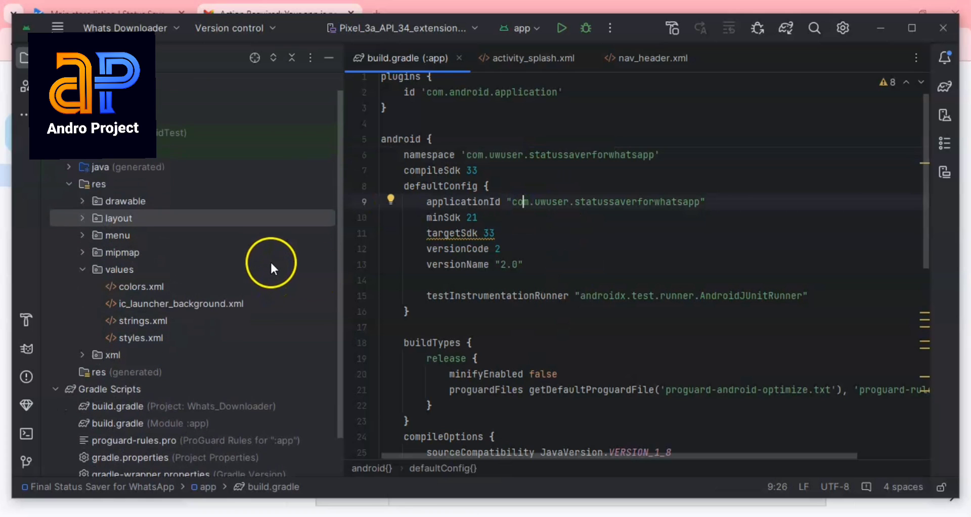
- Set versionCode to 3 and versionName to "1.0.1" in build.gradle (:app), and sync the project
{"action": "left_click", "coordinate": [528, 250]}
{"action": "key", "text": "BackSpace"}
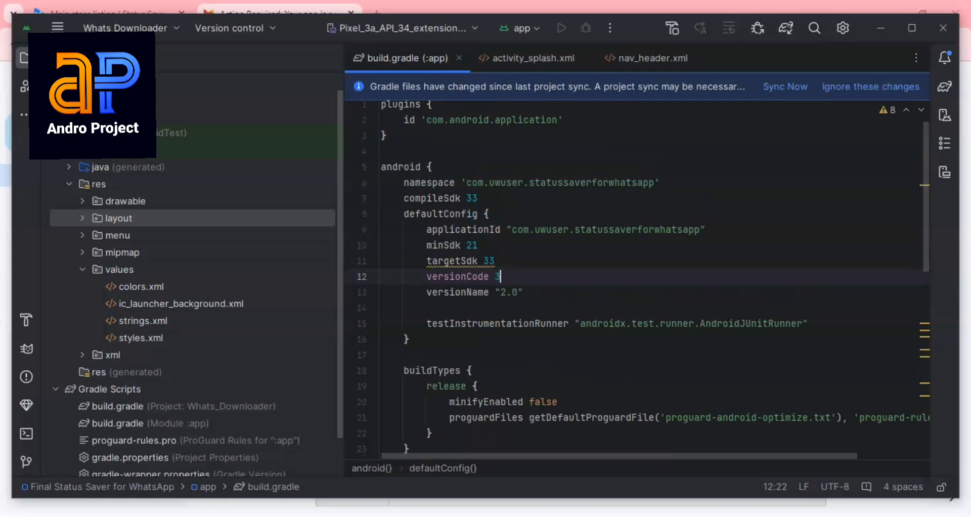
{"action": "left_click", "coordinate": [518, 292]}
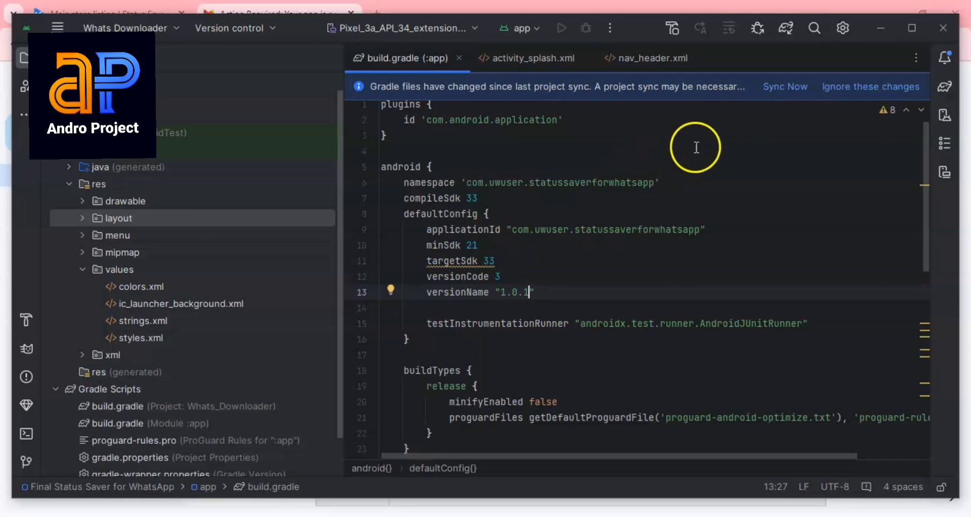
{"action": "left_click", "coordinate": [778, 87]}
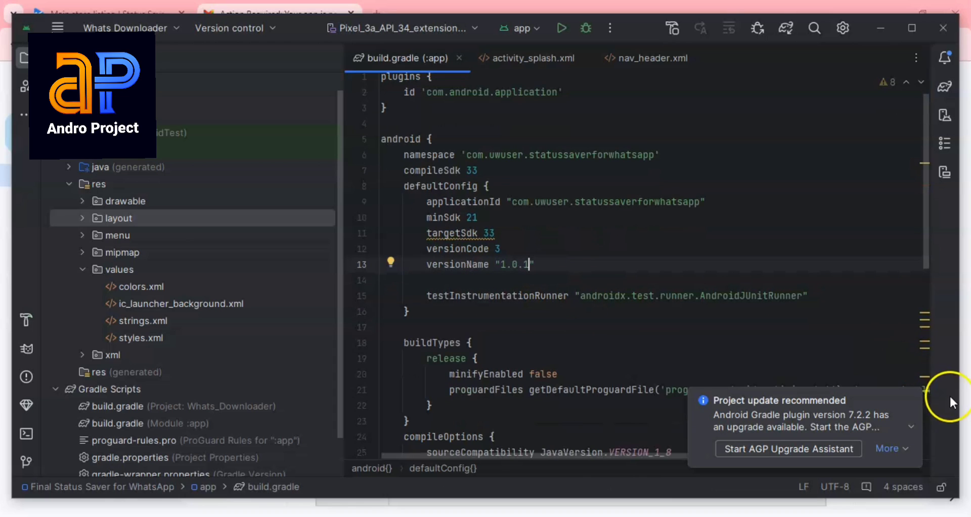
{"action": "left_click", "coordinate": [911, 396]}
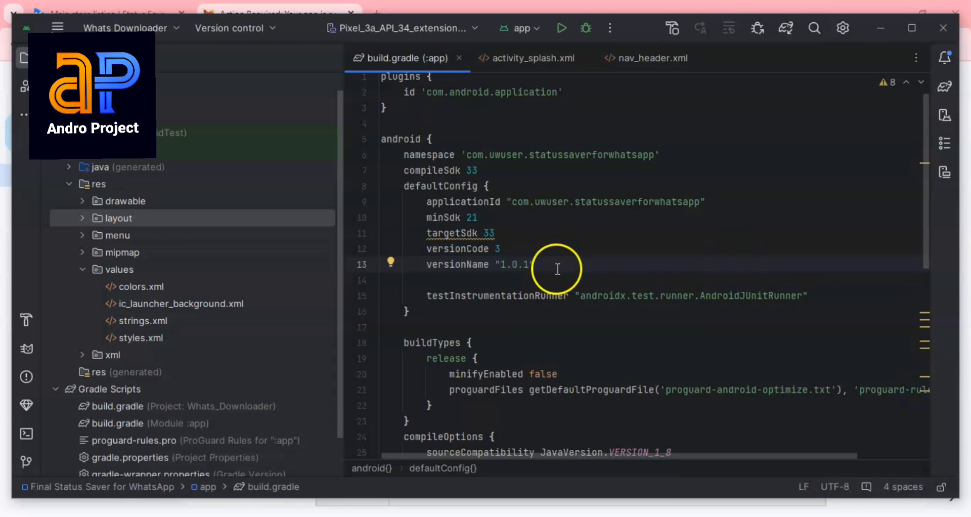
- Check the logo and app name in the activity_splash.xml and nav_header.xml layout previews
{"action": "left_click", "coordinate": [520, 57]}
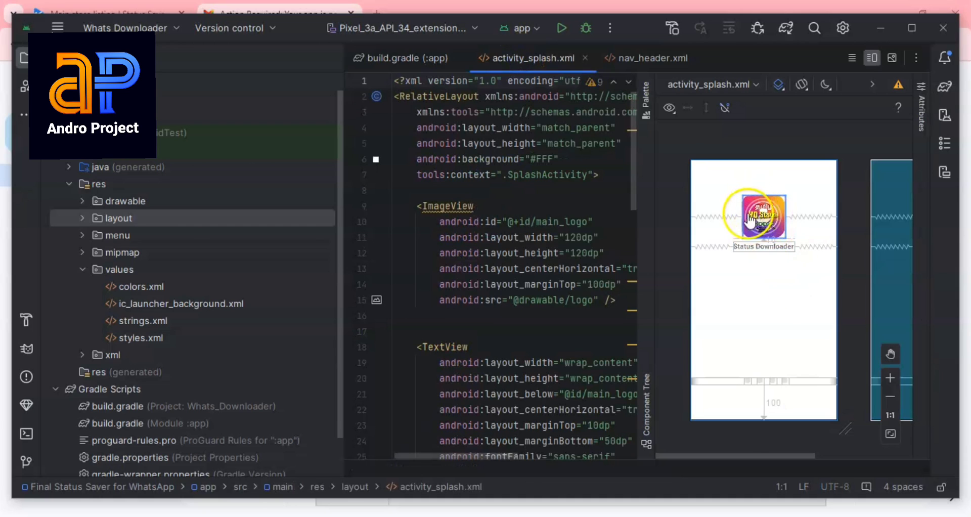
{"action": "left_click", "coordinate": [649, 60]}
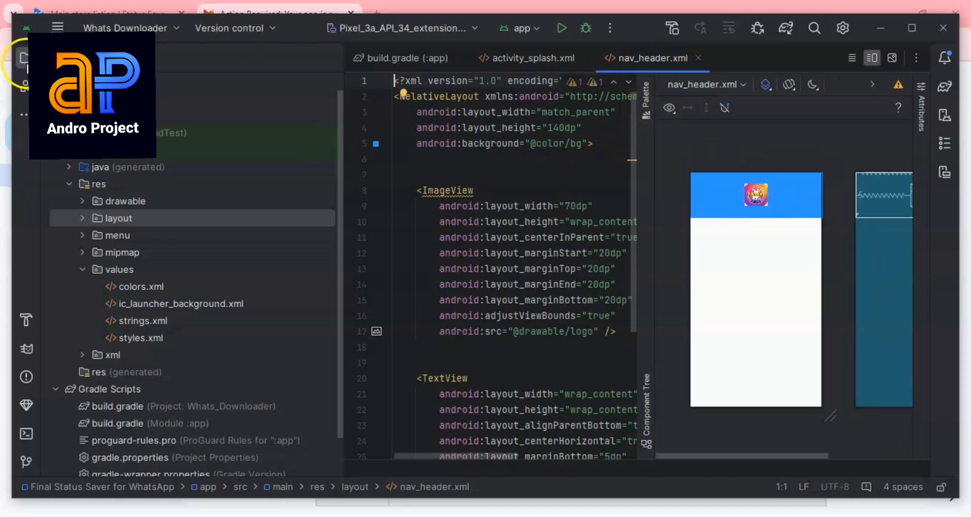
- Generate a signed release Android App Bundle with the existing keystore.jks and key alias key0, and check the build output
{"action": "left_click", "coordinate": [58, 28]}
{"action": "mouse_move", "coordinate": [126, 158]}
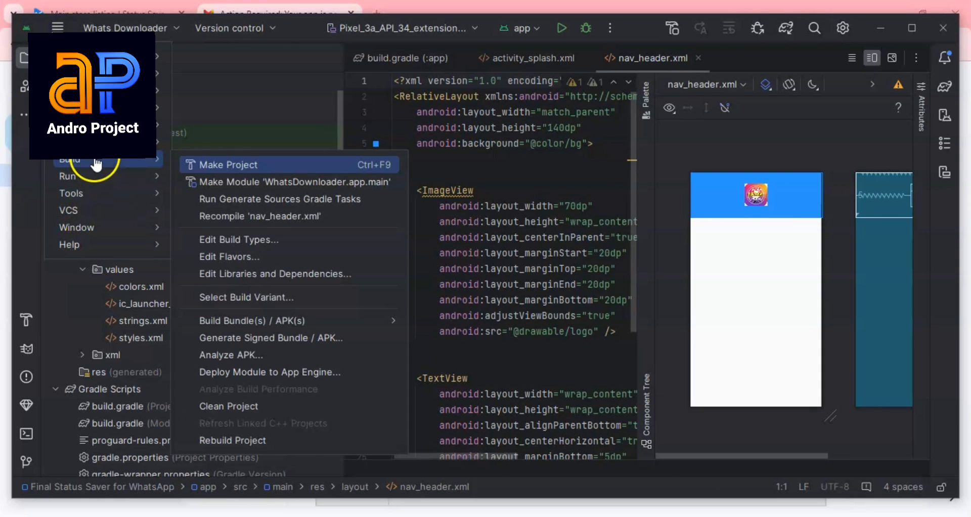
{"action": "left_click", "coordinate": [251, 343]}
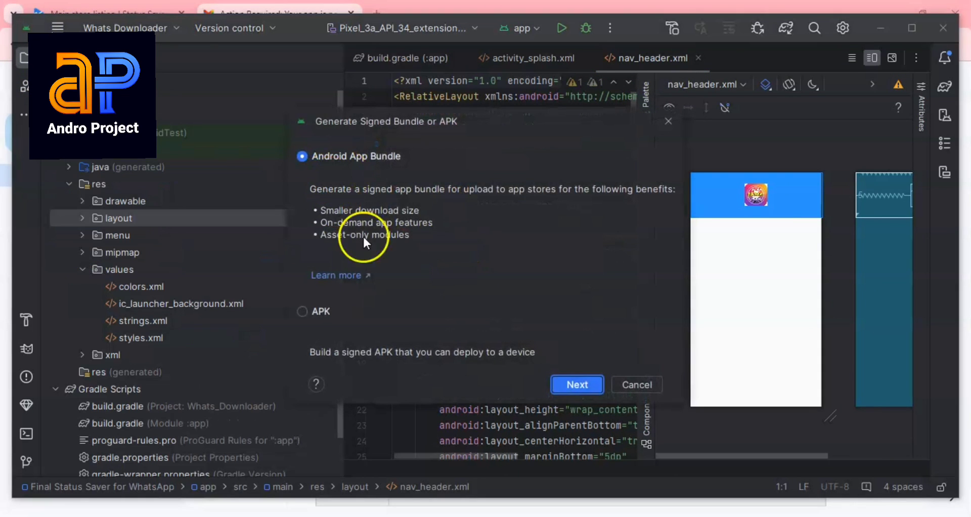
{"action": "left_click", "coordinate": [566, 386]}
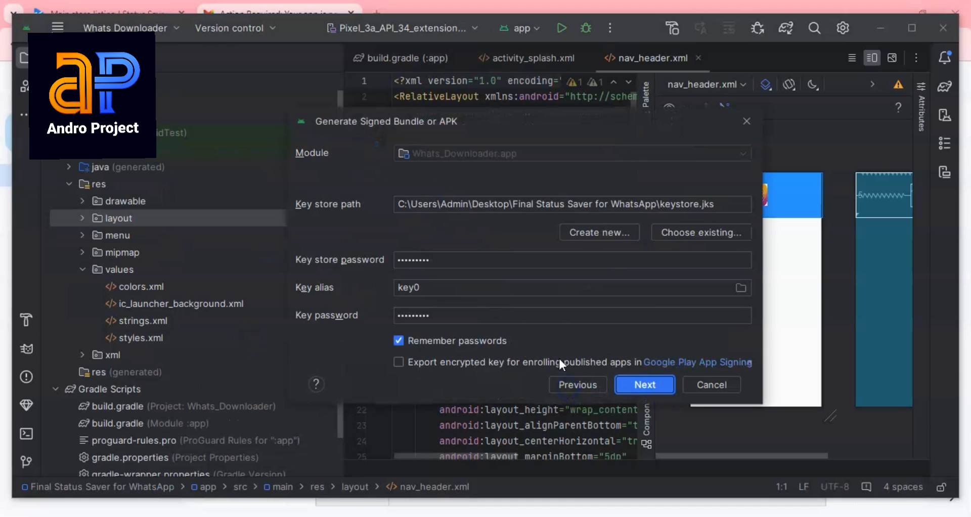
{"action": "left_click", "coordinate": [653, 383]}
{"action": "left_click", "coordinate": [650, 386]}
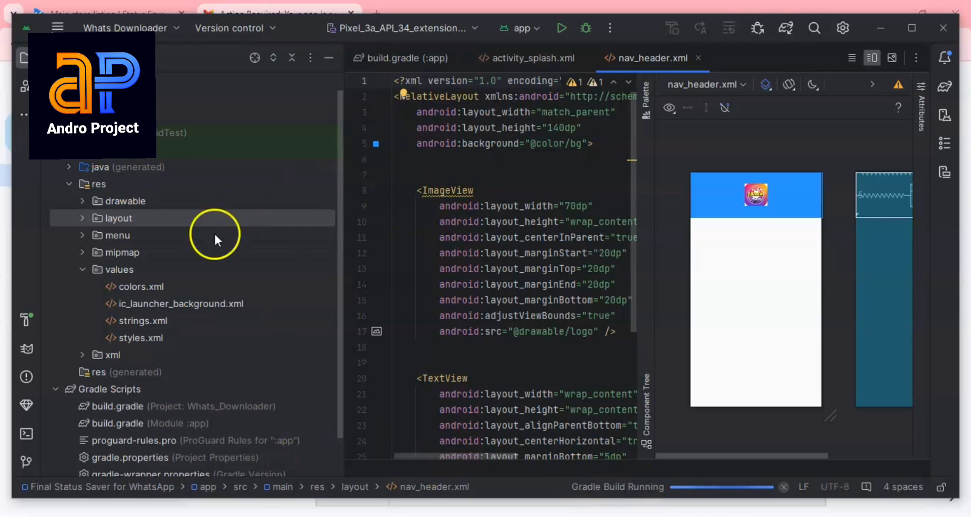
{"action": "scroll", "coordinate": [286, 229], "scroll_direction": "down", "scroll_amount": 2}
{"action": "scroll", "coordinate": [290, 233], "scroll_direction": "up", "scroll_amount": 3}
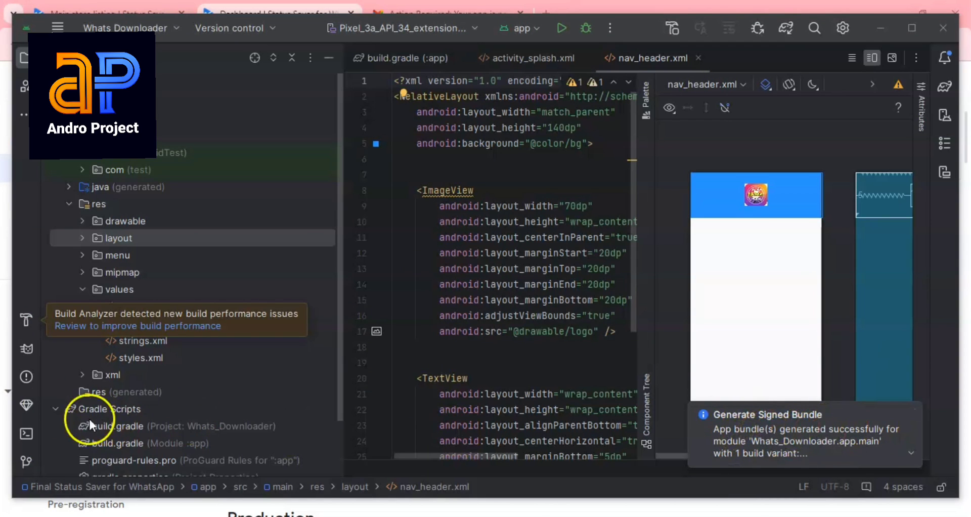
{"action": "left_click", "coordinate": [28, 320]}
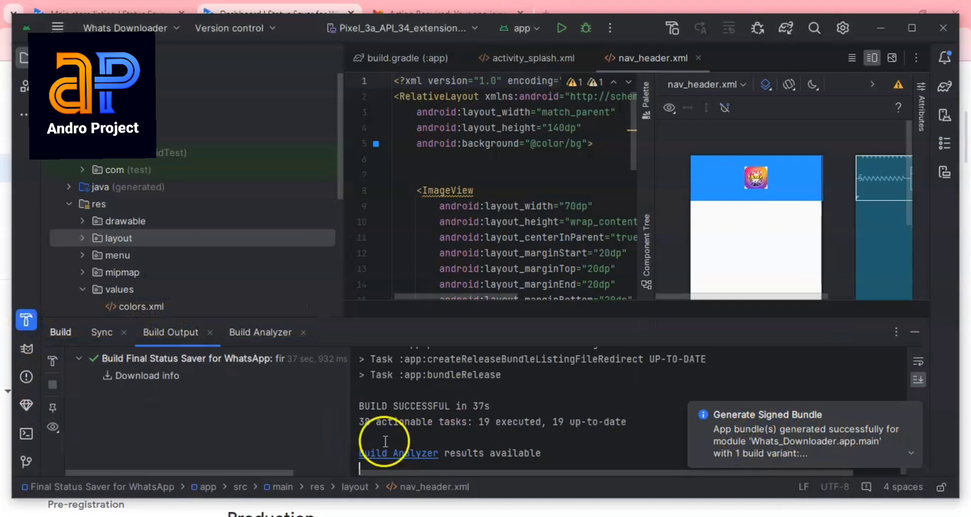
{"action": "left_click", "coordinate": [499, 402]}
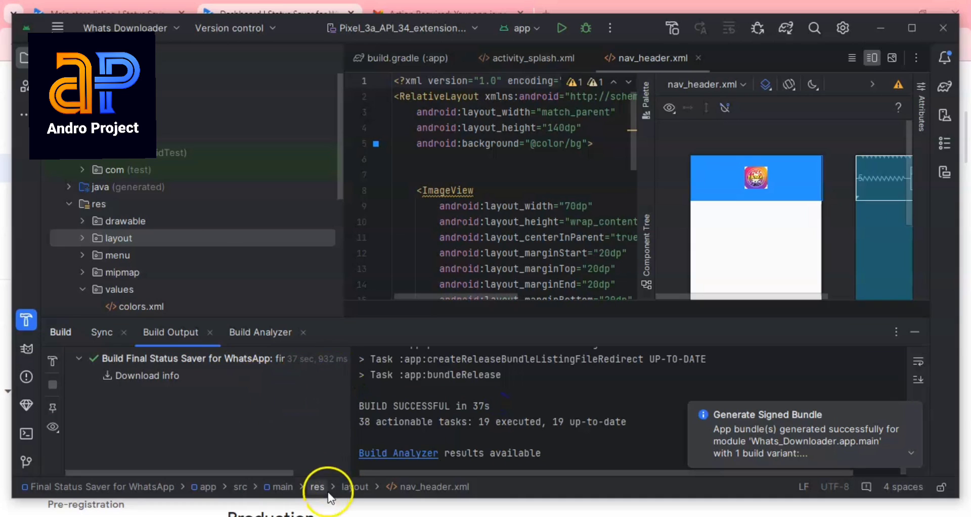
- Locate the new release .aab file in the Final Status Saver for WhatsApp project's app\release folder, and return to the main store listing in Chrome
{"action": "left_click", "coordinate": [291, 516]}
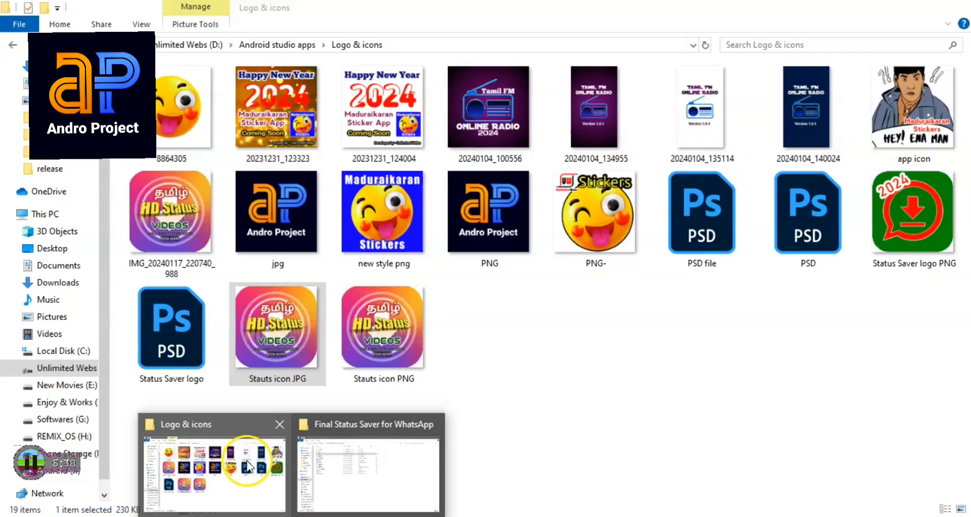
{"action": "left_click", "coordinate": [336, 461]}
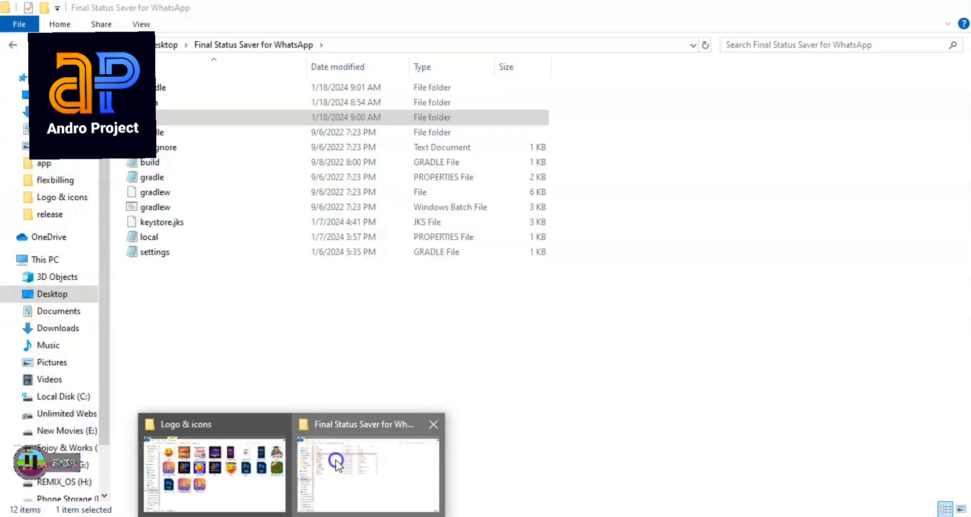
{"action": "double_click", "coordinate": [170, 119]}
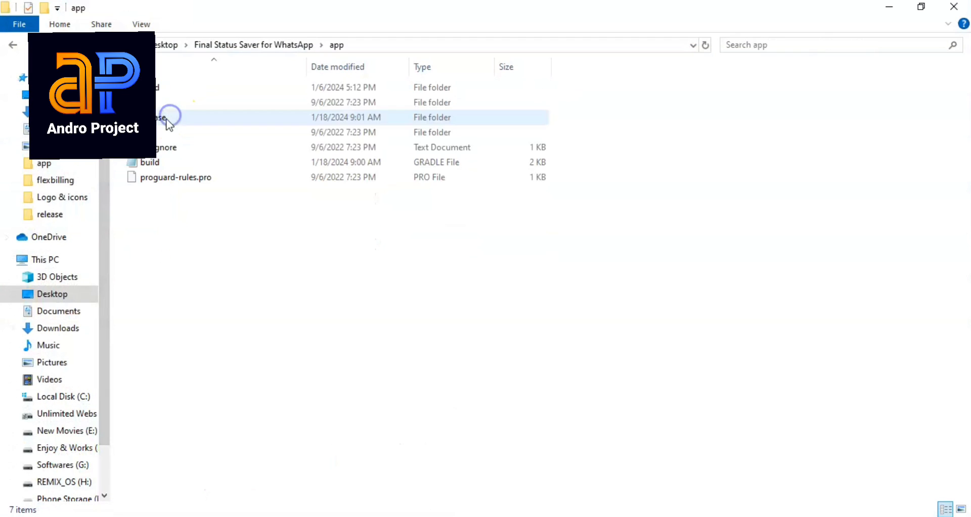
{"action": "double_click", "coordinate": [168, 119]}
{"action": "left_click", "coordinate": [158, 89]}
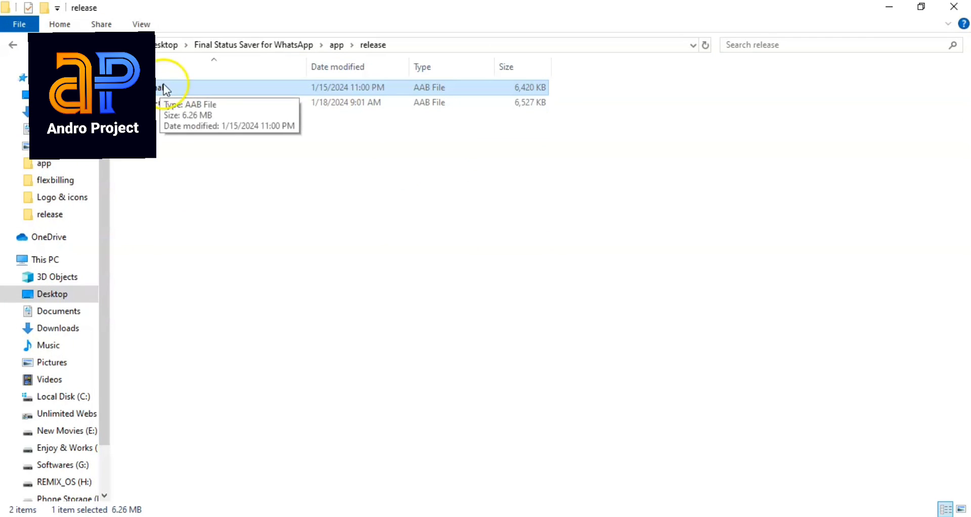
{"action": "left_click", "coordinate": [169, 106]}
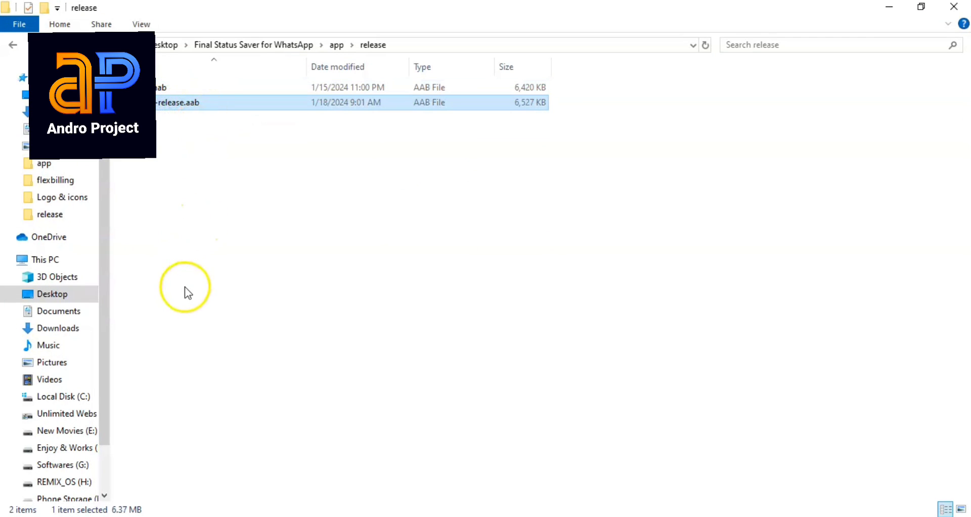
{"action": "mouse_move", "coordinate": [465, 515]}
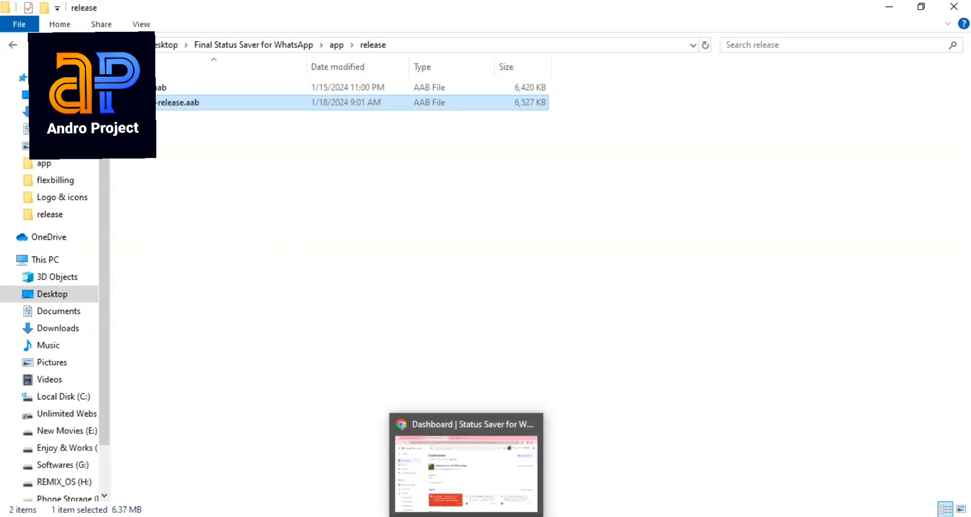
{"action": "left_click", "coordinate": [407, 512]}
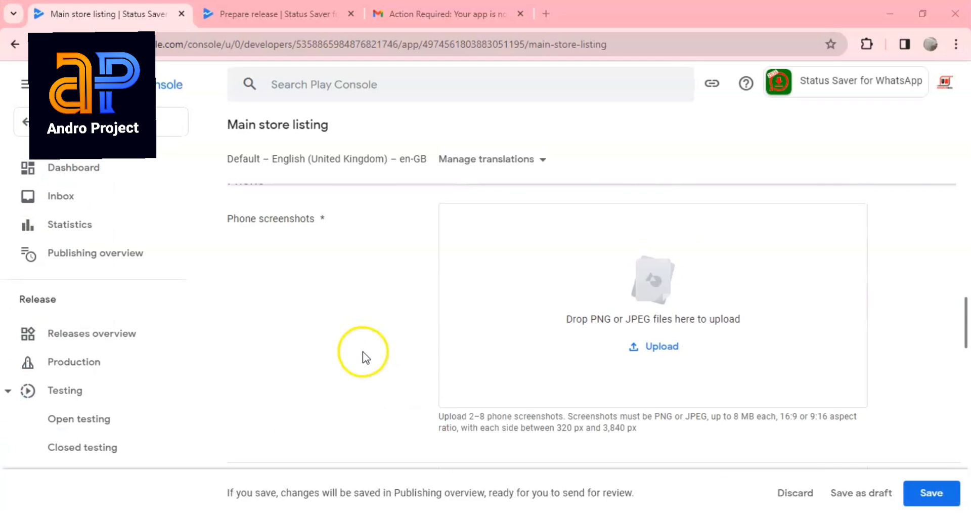
- Upload one app screenshot from New folder (2) on the Desktop to the store listing's phone screenshots
{"action": "scroll", "coordinate": [346, 290], "scroll_direction": "up", "scroll_amount": 1}
{"action": "left_click", "coordinate": [664, 418]}
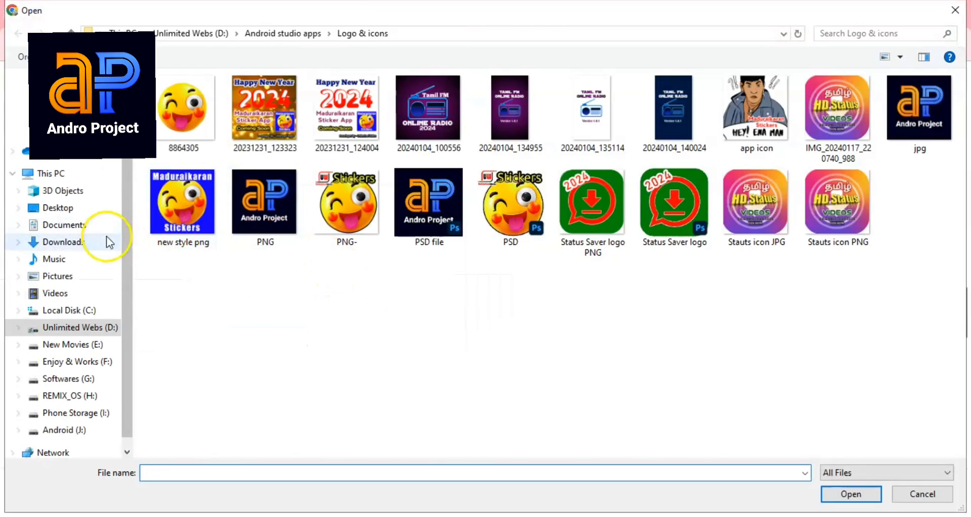
{"action": "scroll", "coordinate": [76, 349], "scroll_direction": "up", "scroll_amount": 1}
{"action": "left_click", "coordinate": [61, 258]}
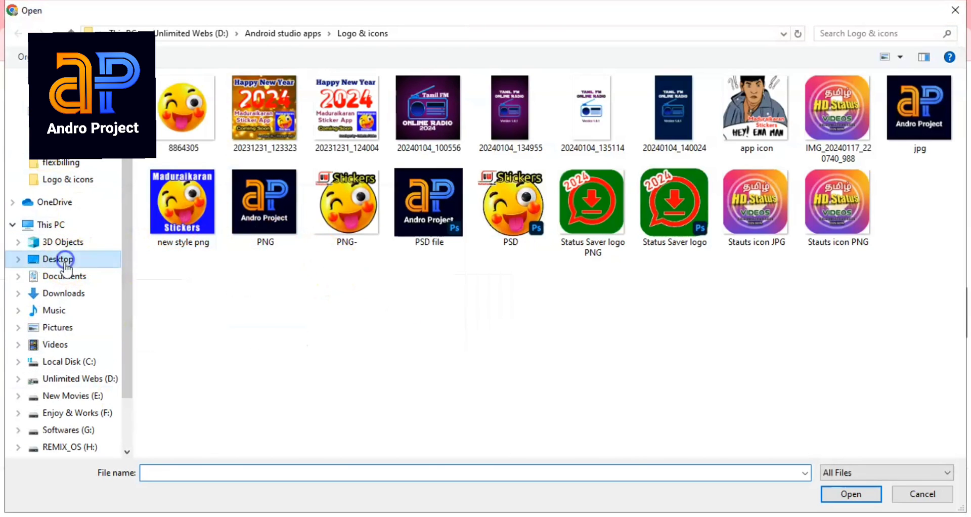
{"action": "double_click", "coordinate": [326, 98]}
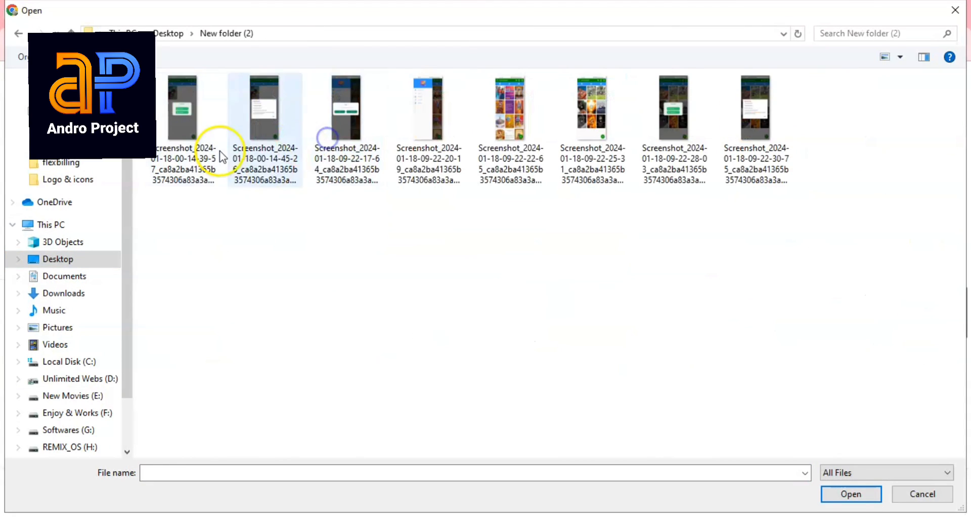
{"action": "double_click", "coordinate": [488, 163]}
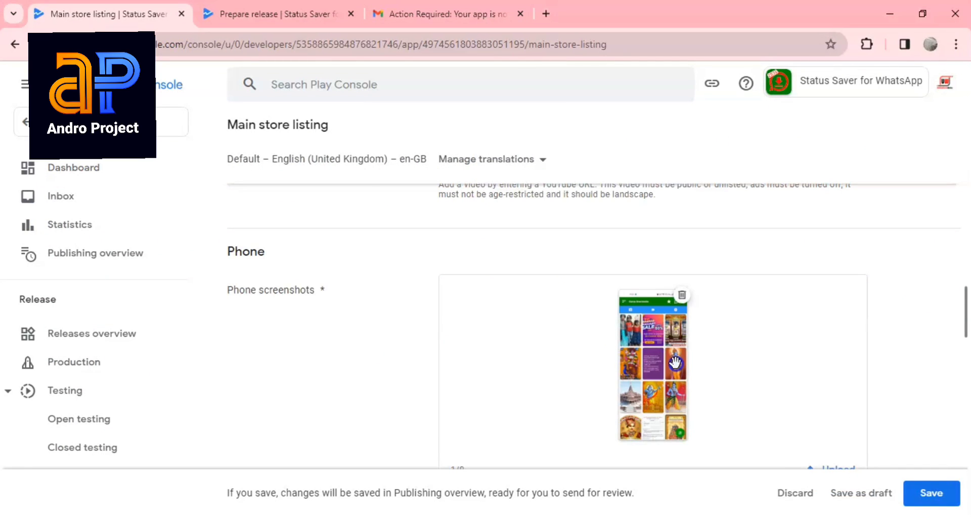
- Upload the other seven screenshots from New folder (2) to the phone screenshots, leaving out the one already added
{"action": "scroll", "coordinate": [613, 353], "scroll_direction": "down", "scroll_amount": 2}
{"action": "left_click", "coordinate": [804, 426]}
{"action": "left_click", "coordinate": [840, 400]}
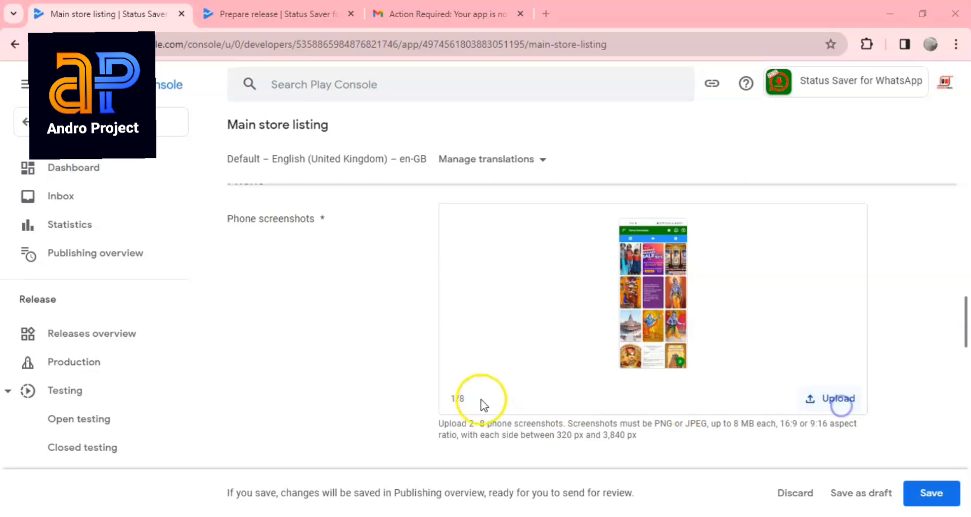
{"action": "left_click_drag", "start_coordinate": [175, 202], "coordinate": [813, 83]}
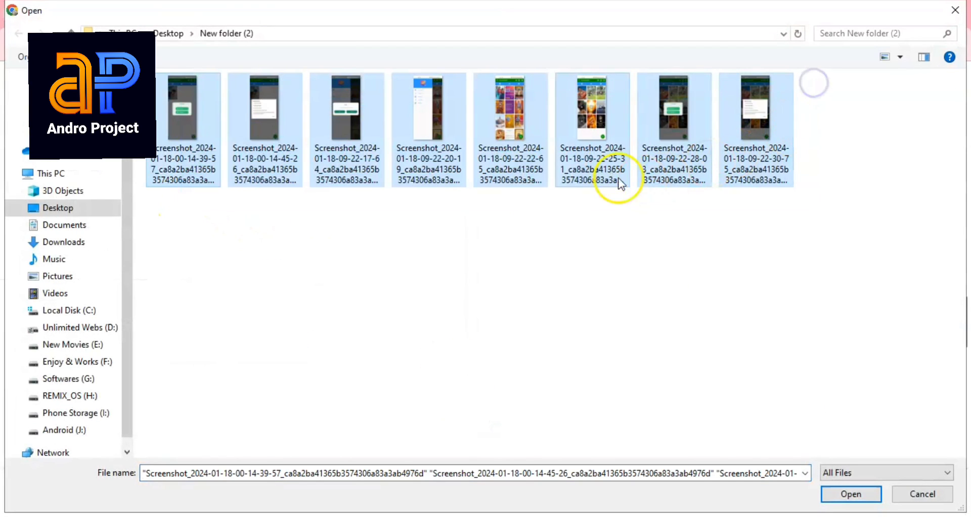
{"action": "left_click", "coordinate": [520, 164], "text": "ctrl"}
{"action": "left_click", "coordinate": [866, 495]}
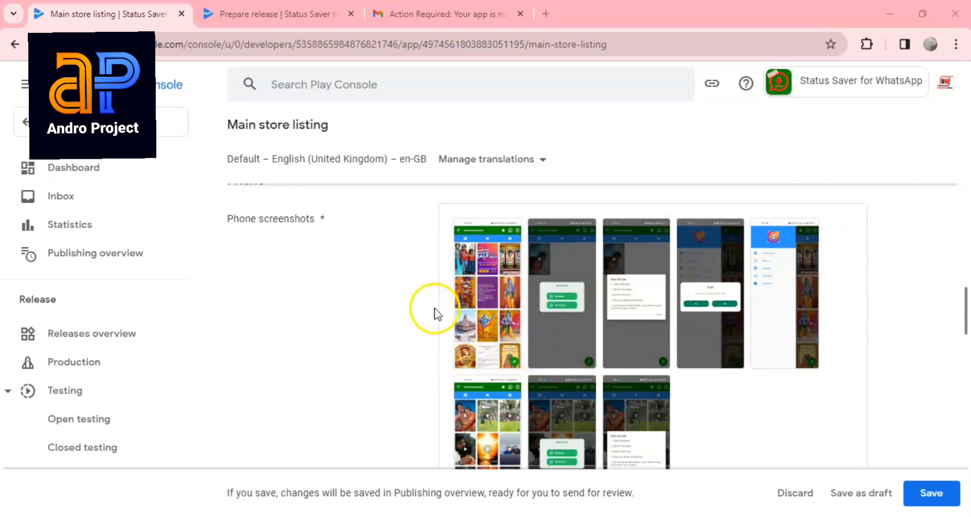
- Review the new graphics, app name and descriptions in the main store listing, and save the listing
{"action": "scroll", "coordinate": [585, 390], "scroll_direction": "up", "scroll_amount": 5}
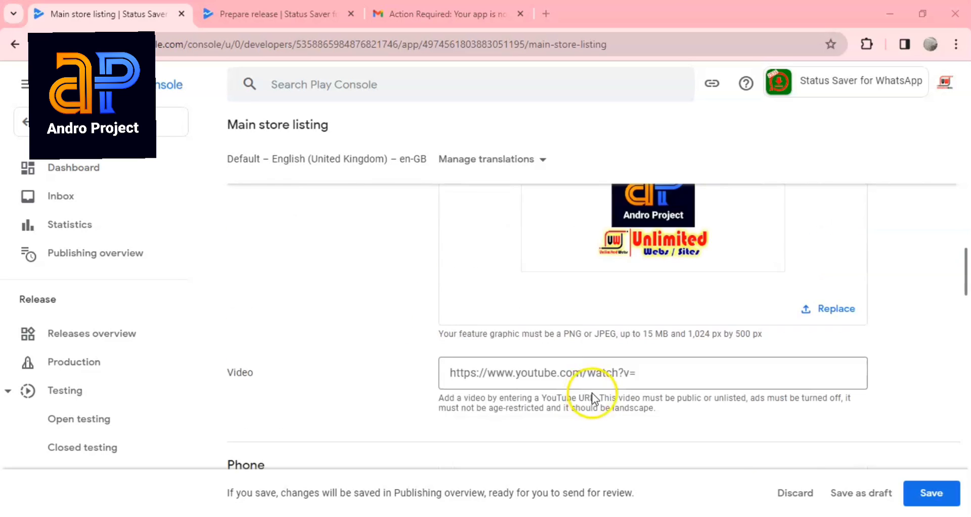
{"action": "scroll", "coordinate": [591, 392], "scroll_direction": "up", "scroll_amount": 14}
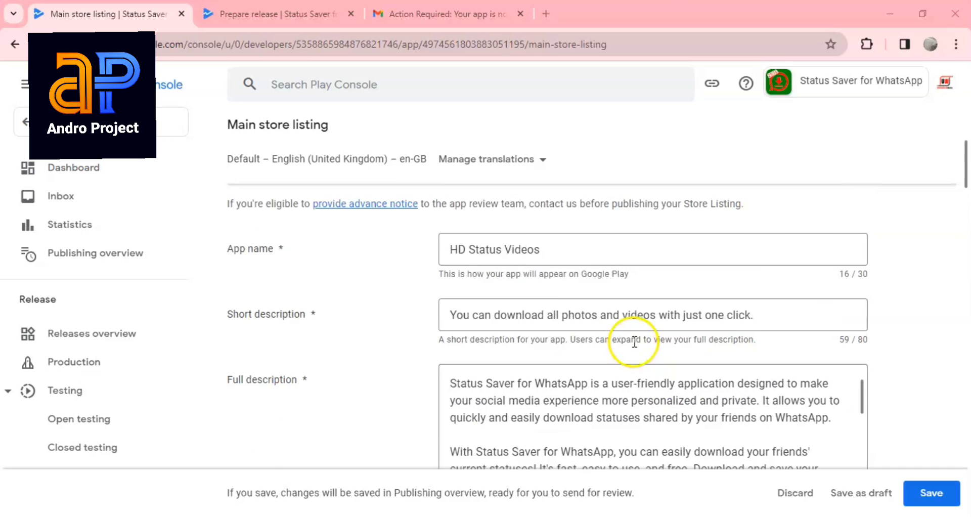
{"action": "scroll", "coordinate": [634, 341], "scroll_direction": "up", "scroll_amount": 4}
{"action": "left_click", "coordinate": [928, 491]}
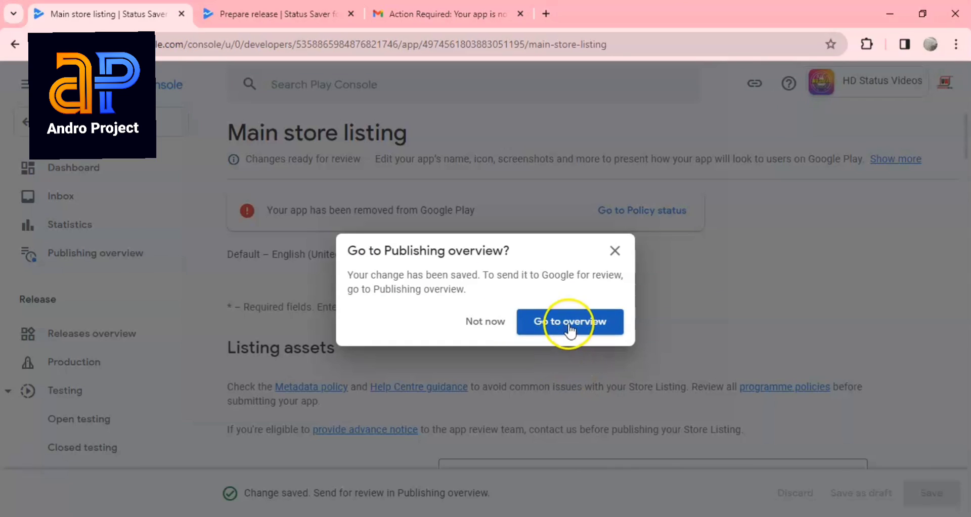
- Go to the publishing overview and send the 4 main store listing changes for review
{"action": "left_click", "coordinate": [570, 325]}
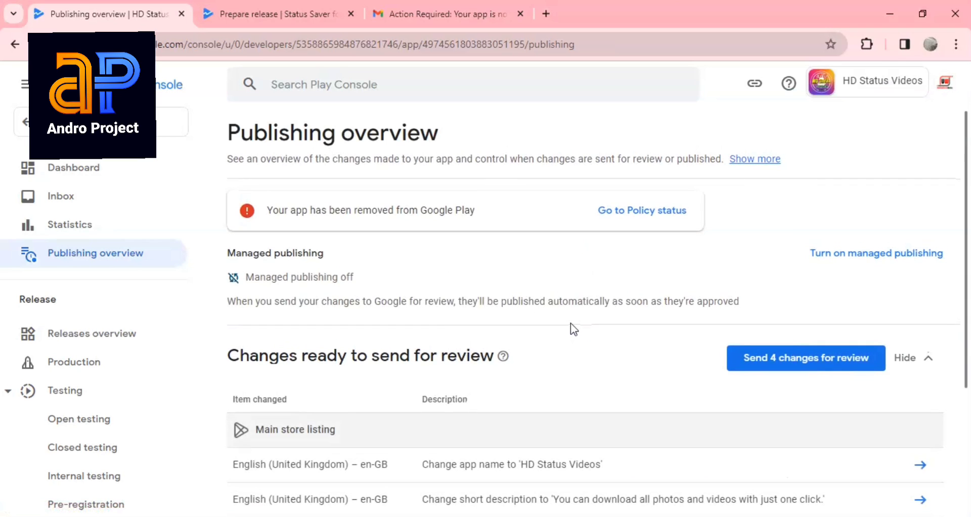
{"action": "scroll", "coordinate": [720, 354], "scroll_direction": "down", "scroll_amount": 1}
{"action": "left_click", "coordinate": [809, 286]}
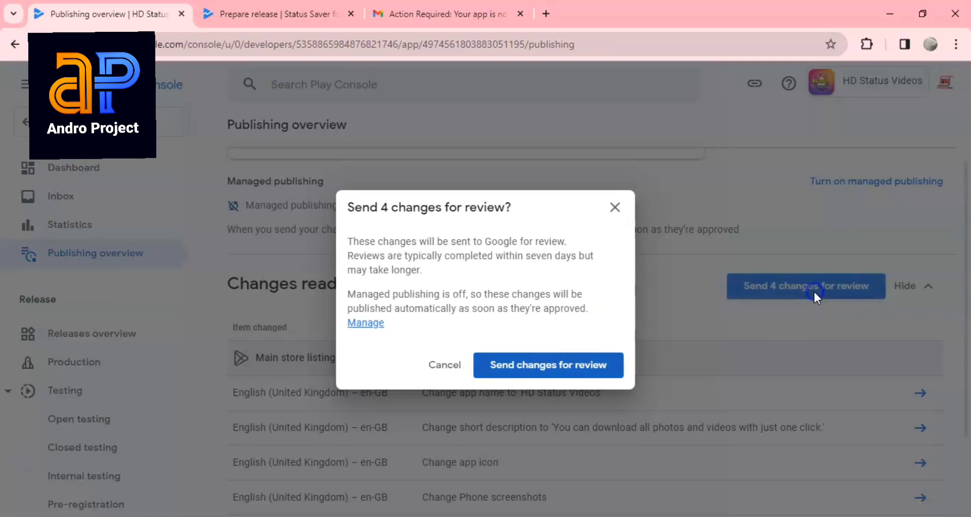
{"action": "left_click", "coordinate": [532, 366]}
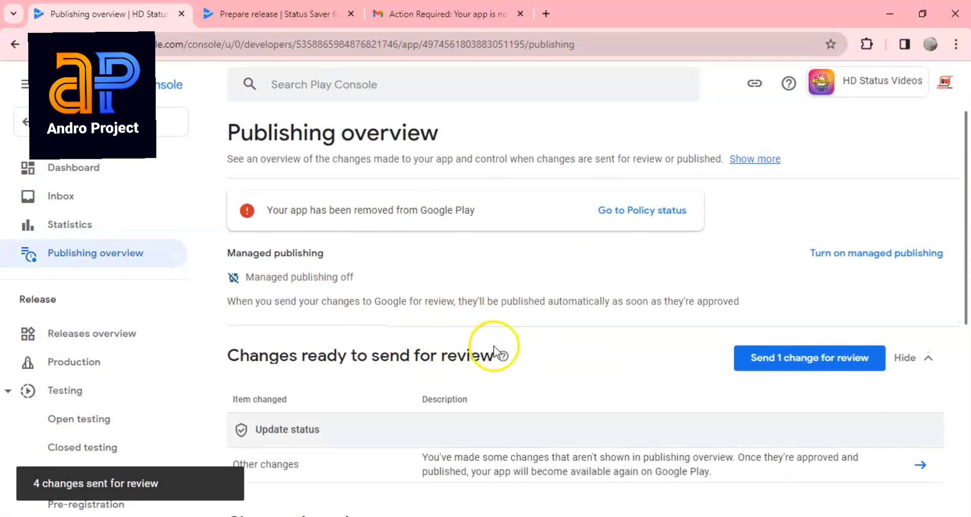
- Check the changes in review on the publishing overview, and send the remaining Update status change for review
{"action": "scroll", "coordinate": [494, 349], "scroll_direction": "down", "scroll_amount": 1}
{"action": "scroll", "coordinate": [809, 301], "scroll_direction": "down", "scroll_amount": 2}
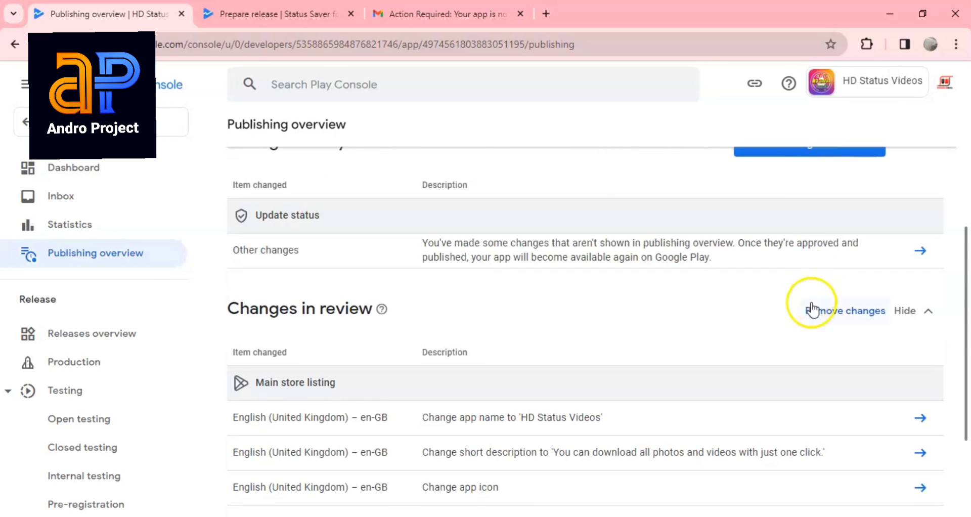
{"action": "scroll", "coordinate": [811, 186], "scroll_direction": "up", "scroll_amount": 1}
{"action": "left_click", "coordinate": [802, 214]}
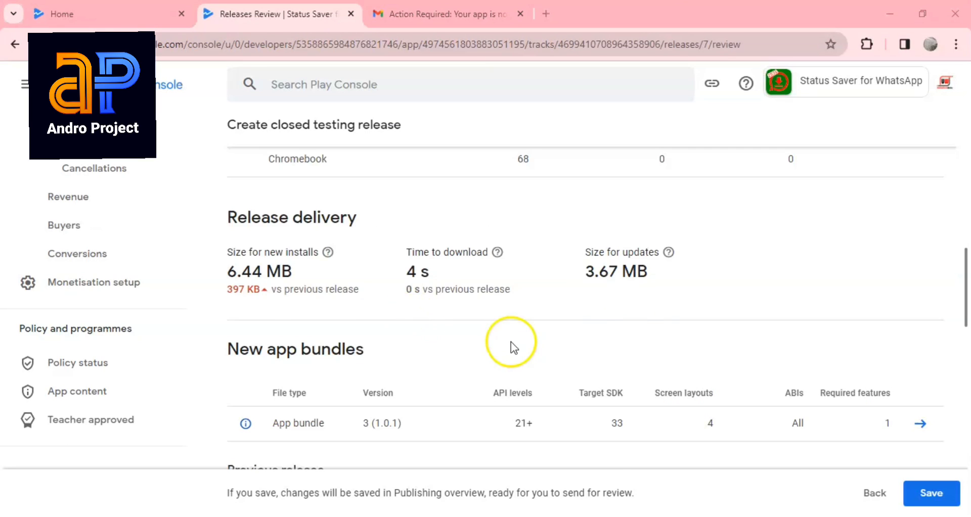
- Examine the closed testing release's warnings, new and excluded app bundle versions and release notes, and the app's update status in the app list
{"action": "scroll", "coordinate": [511, 341], "scroll_direction": "up", "scroll_amount": 10}
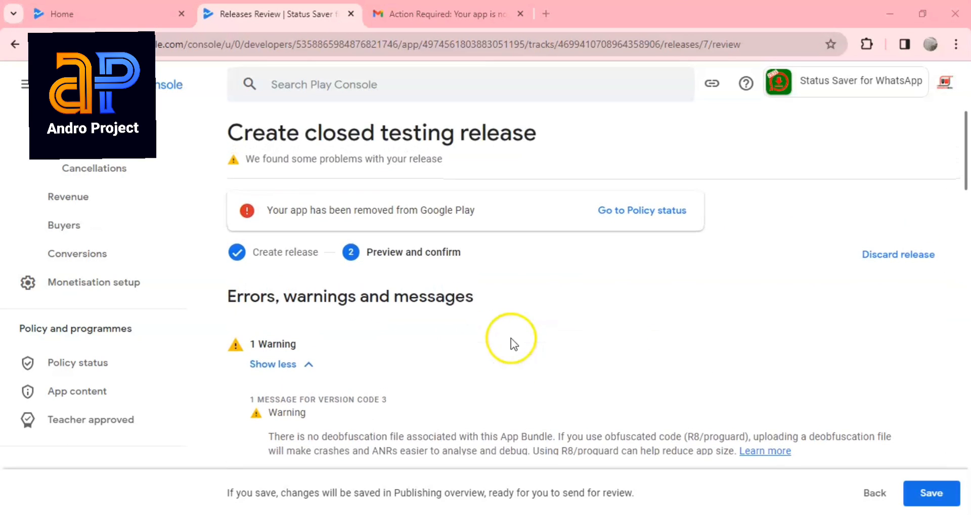
{"action": "scroll", "coordinate": [511, 337], "scroll_direction": "down", "scroll_amount": 10}
{"action": "scroll", "coordinate": [349, 374], "scroll_direction": "down", "scroll_amount": 3}
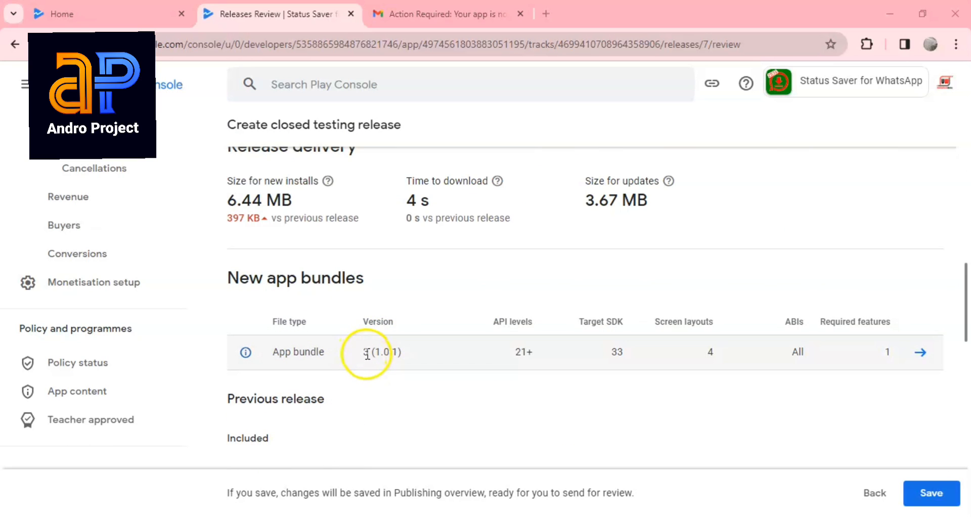
{"action": "left_click_drag", "start_coordinate": [362, 353], "coordinate": [329, 351]}
{"action": "scroll", "coordinate": [429, 354], "scroll_direction": "down", "scroll_amount": 4}
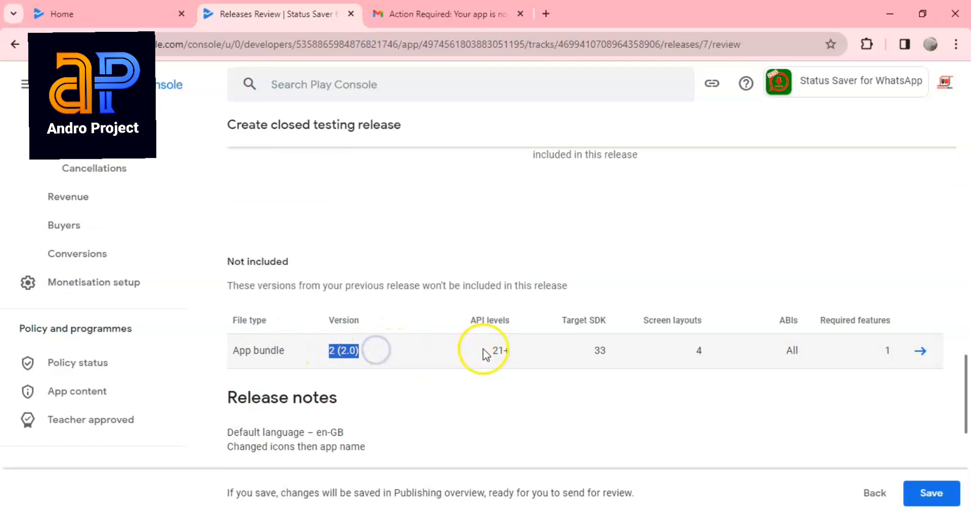
{"action": "scroll", "coordinate": [484, 351], "scroll_direction": "down", "scroll_amount": 5}
{"action": "scroll", "coordinate": [490, 353], "scroll_direction": "up", "scroll_amount": 15}
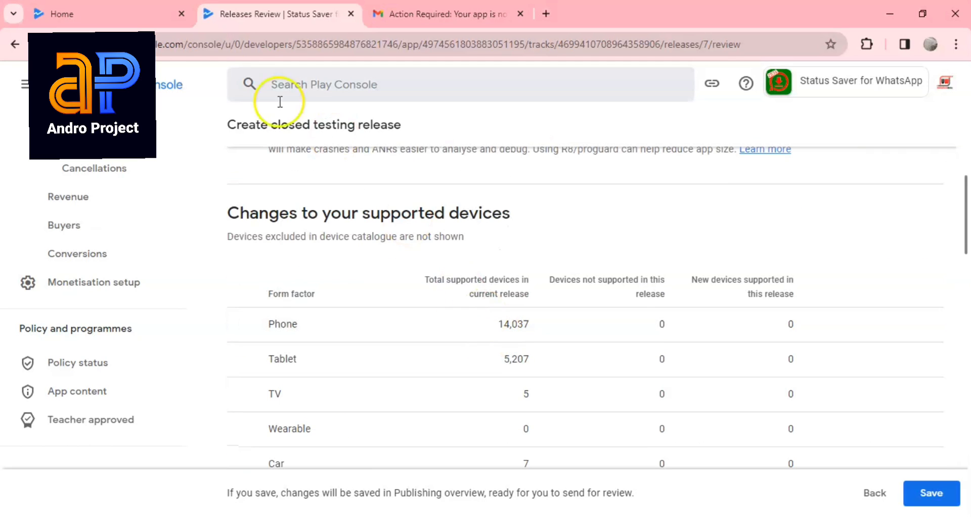
{"action": "left_click", "coordinate": [98, 10]}
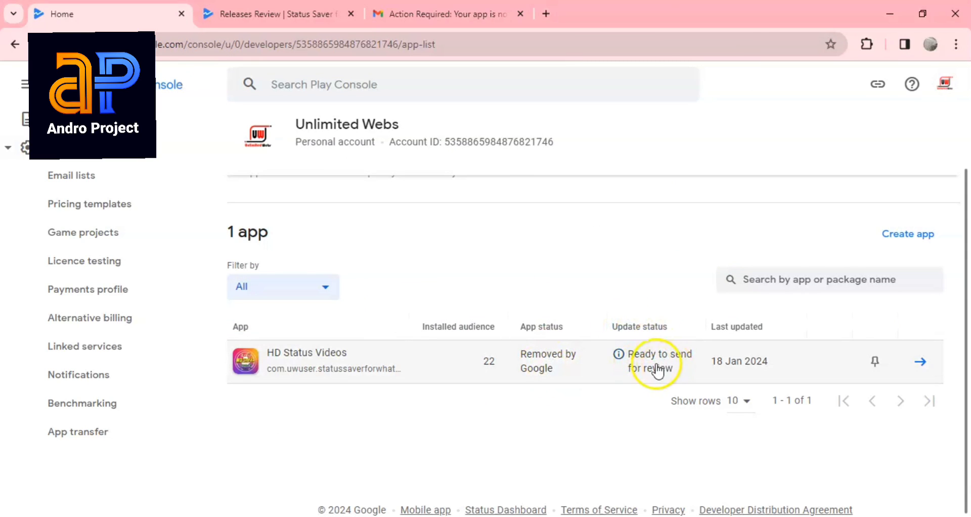
{"action": "key", "text": "ctrl+Tab"}
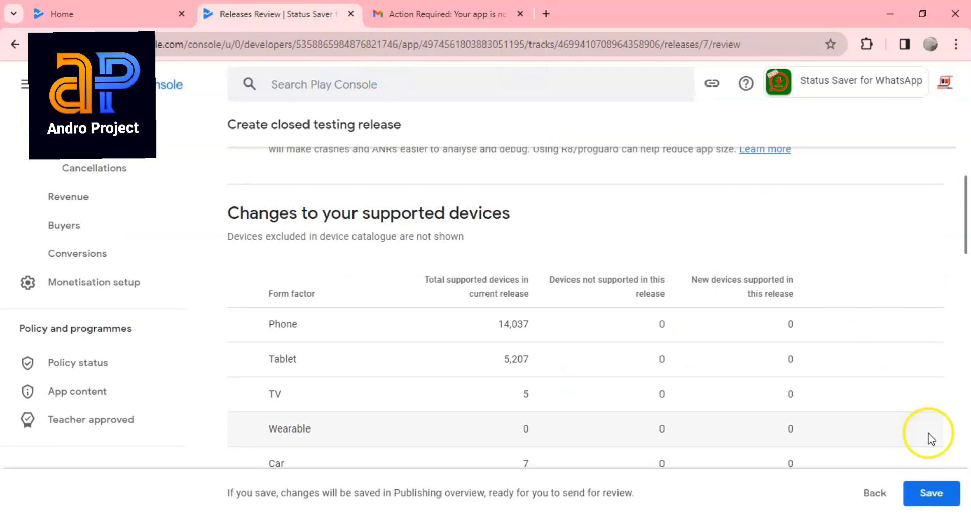
- Save the closed testing release and add its Alpha track rollout to the current review from the publishing overview
{"action": "left_click", "coordinate": [932, 491]}
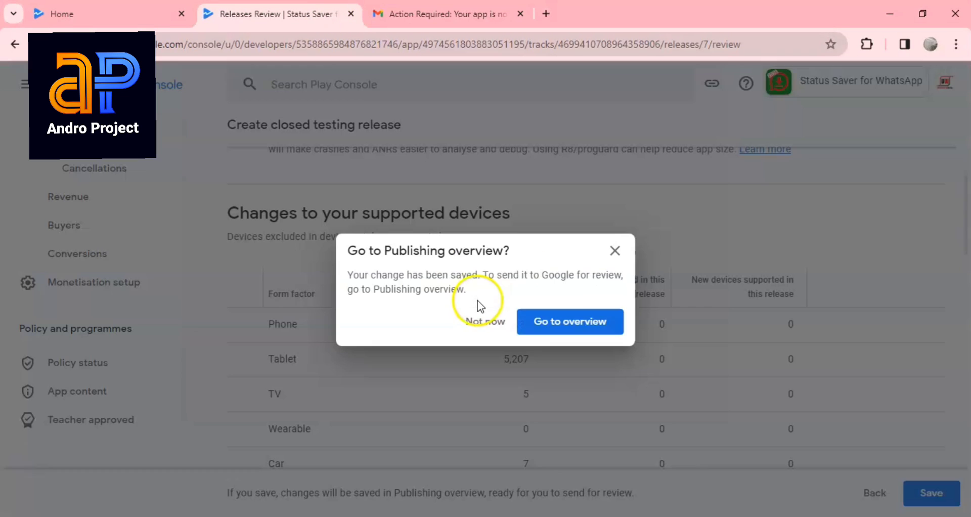
{"action": "left_click", "coordinate": [580, 320]}
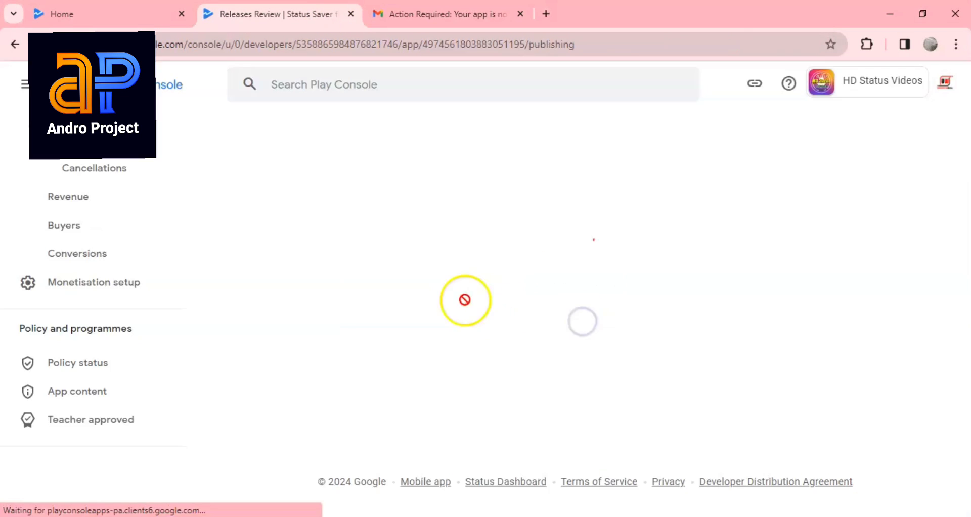
{"action": "scroll", "coordinate": [657, 348], "scroll_direction": "down", "scroll_amount": 2}
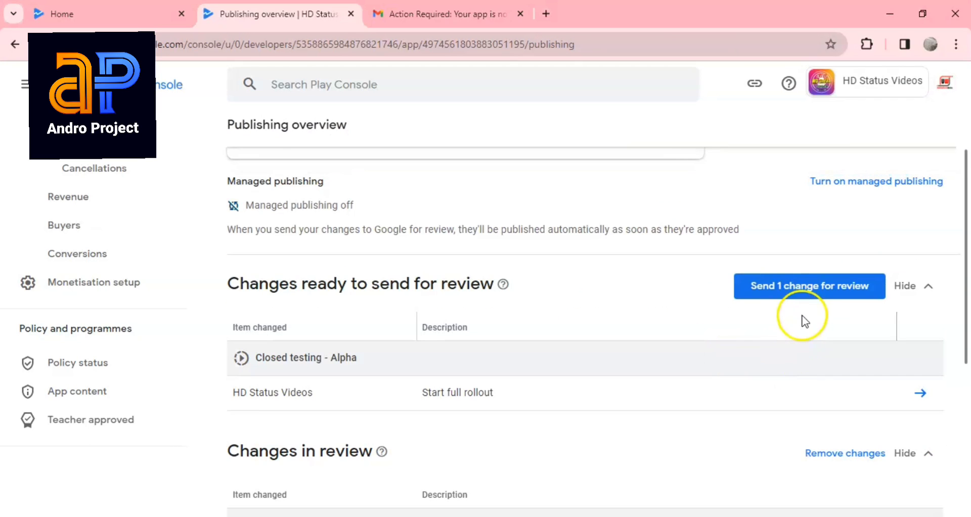
{"action": "left_click", "coordinate": [807, 287]}
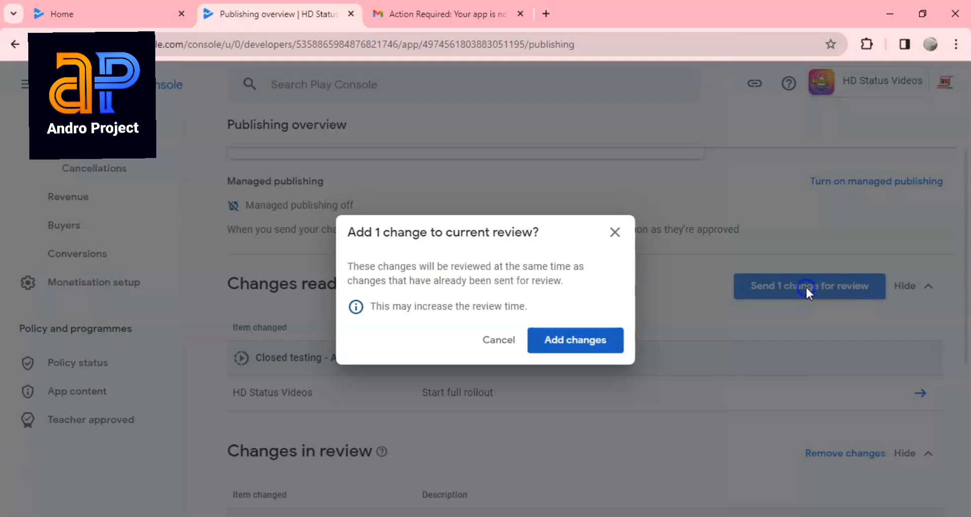
{"action": "left_click", "coordinate": [573, 340]}
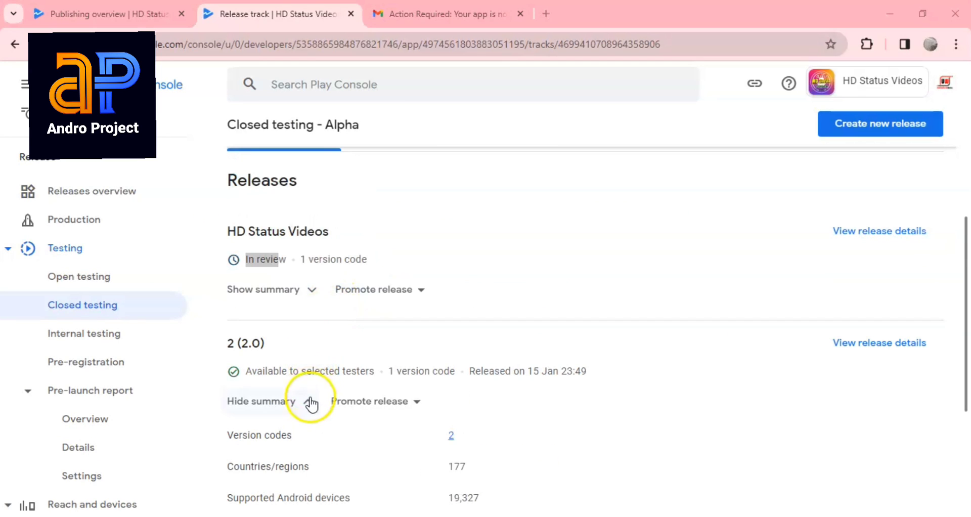
- Check the review status and version code of the HD Status Videos release in the Closed testing - Alpha track
{"action": "left_click", "coordinate": [311, 400]}
{"action": "left_click", "coordinate": [310, 290]}
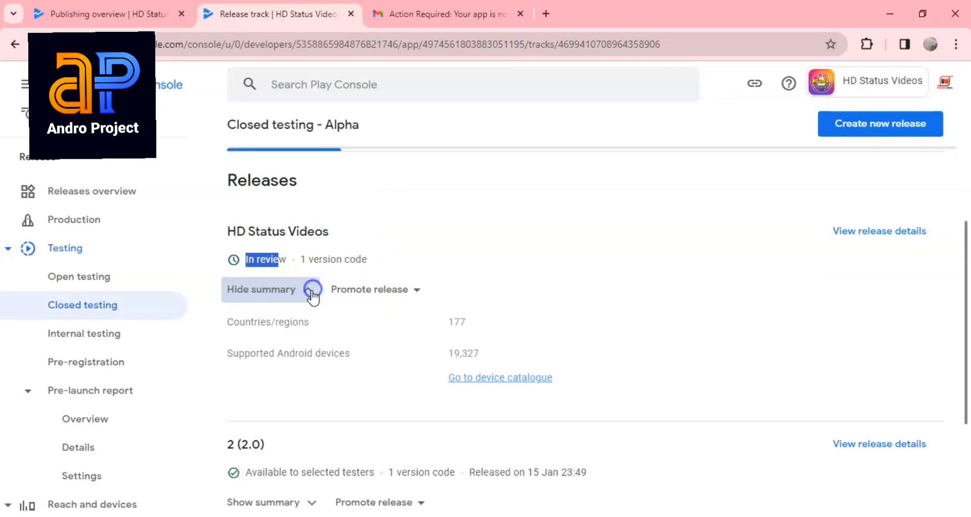
{"action": "left_click", "coordinate": [262, 223]}
{"action": "left_click_drag", "start_coordinate": [236, 324], "coordinate": [449, 325]}
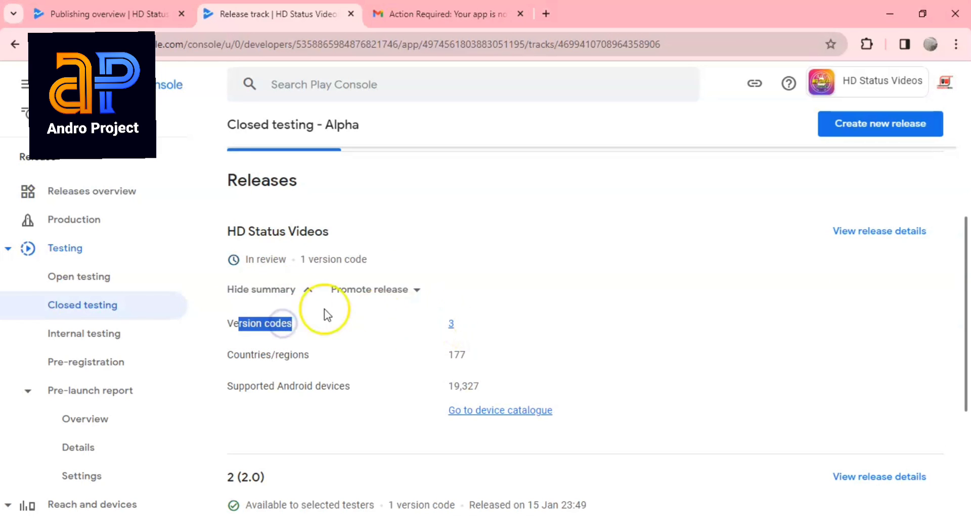
{"action": "left_click_drag", "start_coordinate": [247, 259], "coordinate": [288, 260]}
{"action": "left_click", "coordinate": [310, 287]}
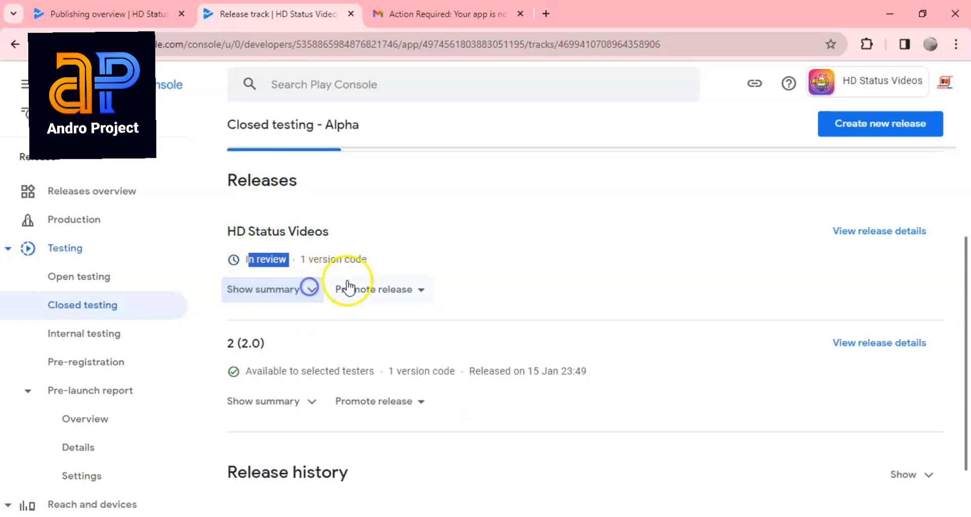
- Check the availability and summary of the earlier 2 (2.0) release, and look over the Alpha track summary
{"action": "scroll", "coordinate": [374, 292], "scroll_direction": "down", "scroll_amount": 2}
{"action": "left_click_drag", "start_coordinate": [251, 299], "coordinate": [349, 299]}
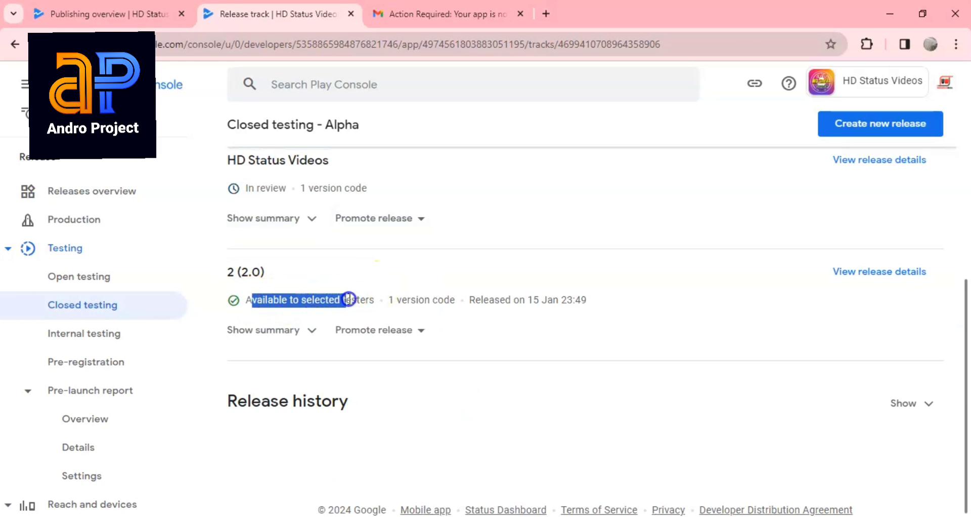
{"action": "left_click", "coordinate": [310, 330]}
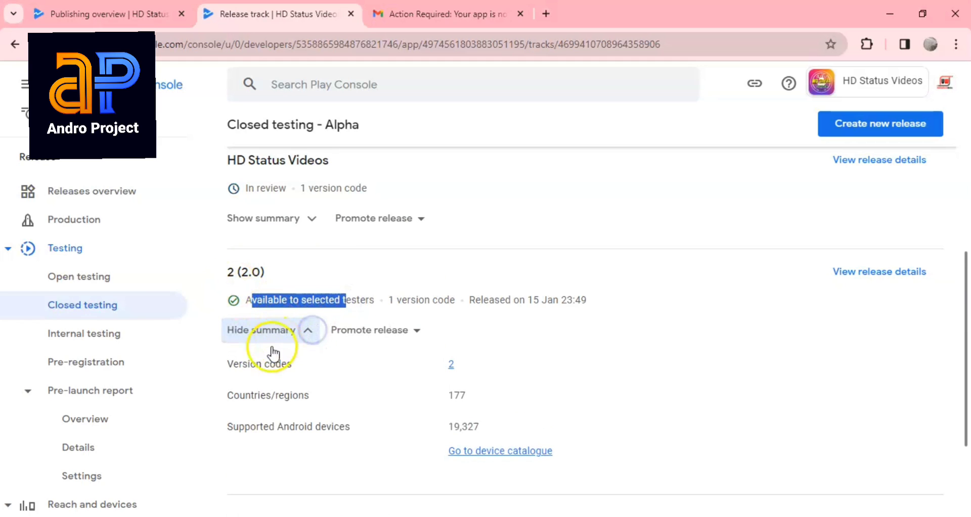
{"action": "left_click", "coordinate": [306, 330]}
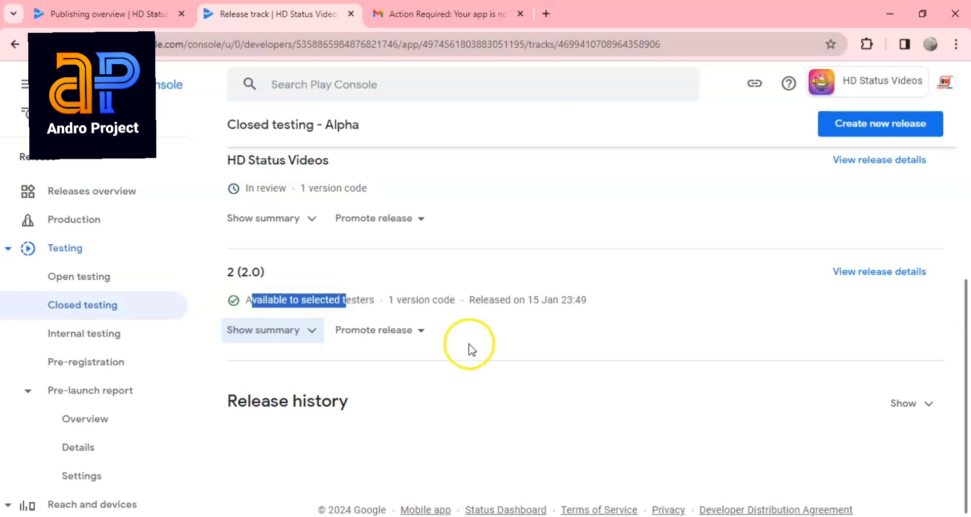
{"action": "scroll", "coordinate": [470, 349], "scroll_direction": "up", "scroll_amount": 6}
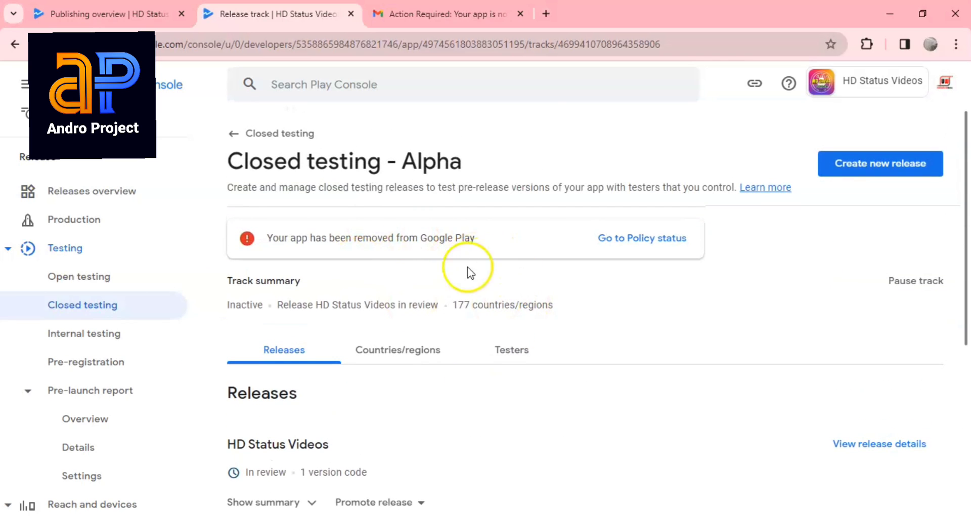
{"action": "scroll", "coordinate": [467, 265], "scroll_direction": "down", "scroll_amount": 3}
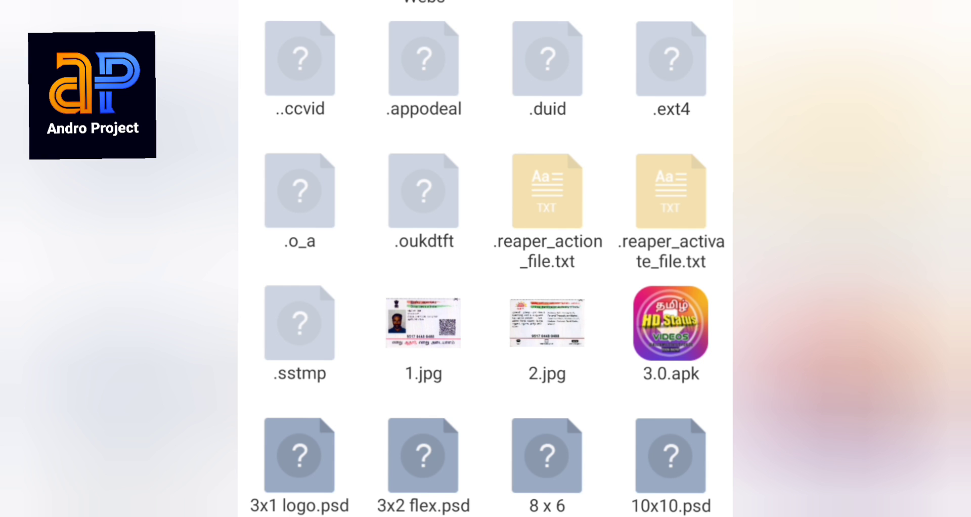
- Install the 3.0.apk build of Status Downloader from the phone's storage and launch it
{"action": "scroll", "coordinate": [485, 253], "scroll_direction": "up", "scroll_amount": 2}
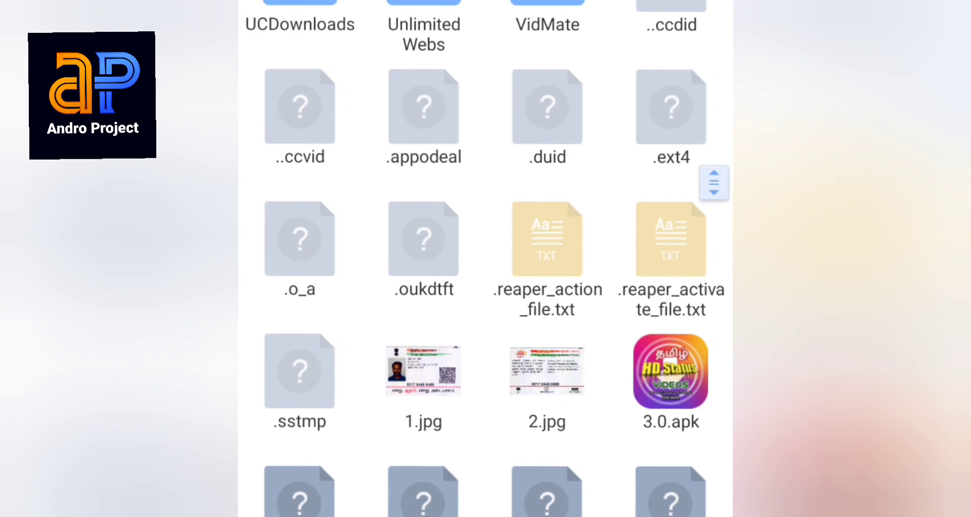
{"action": "left_click", "coordinate": [670, 395]}
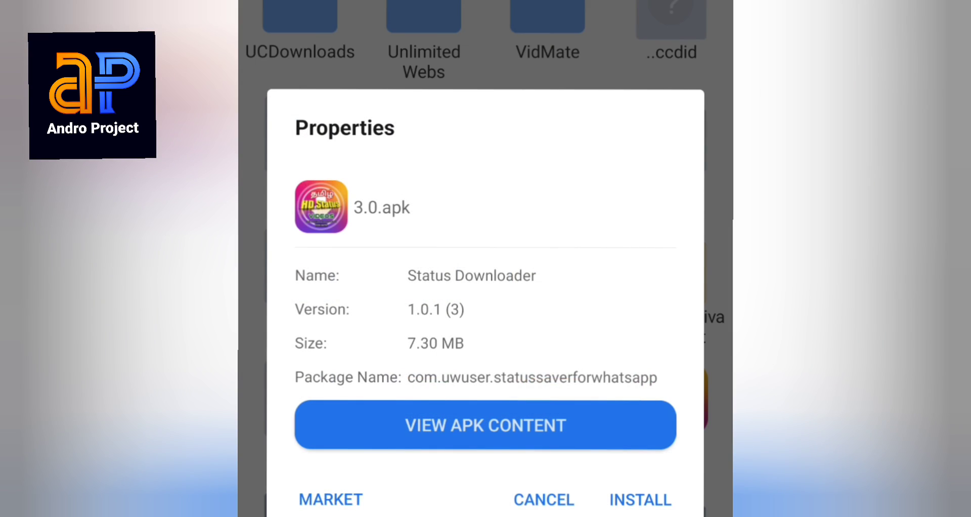
{"action": "left_click", "coordinate": [639, 499]}
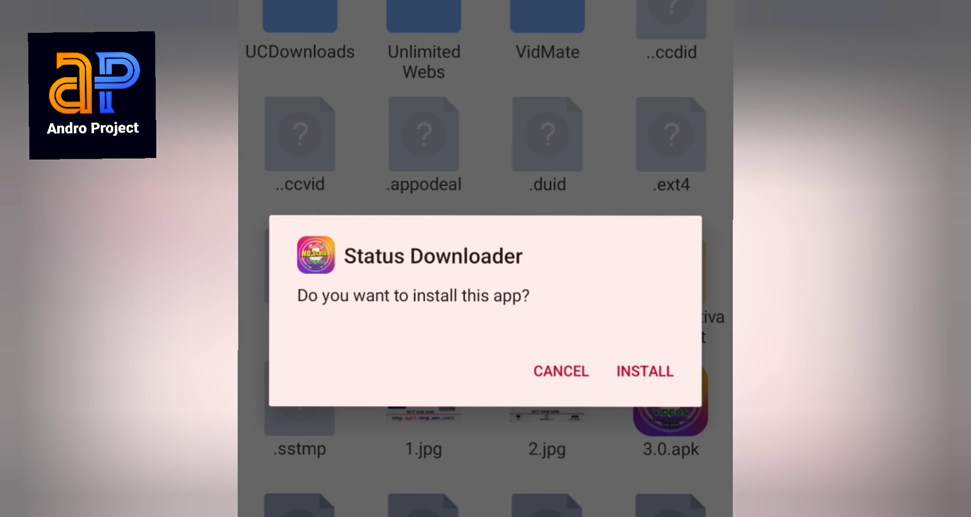
{"action": "left_click", "coordinate": [645, 371]}
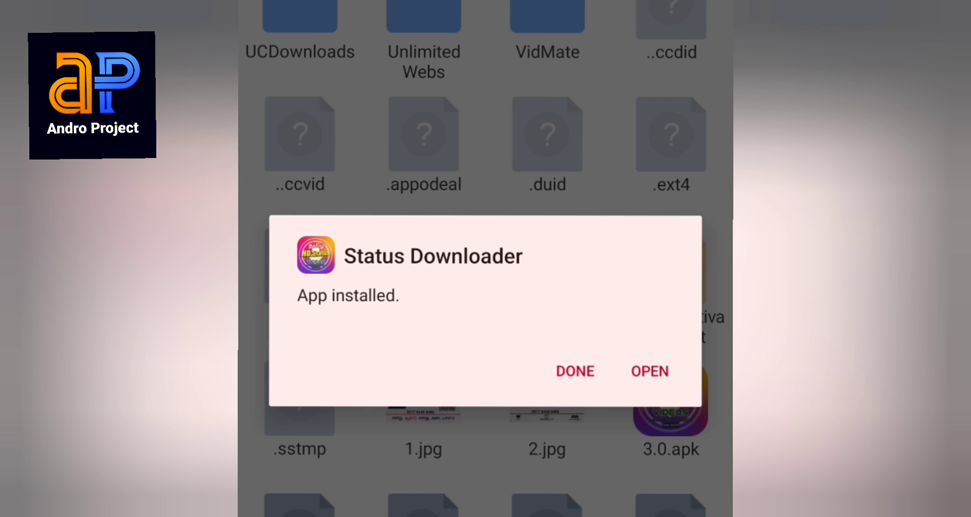
{"action": "left_click", "coordinate": [650, 359]}
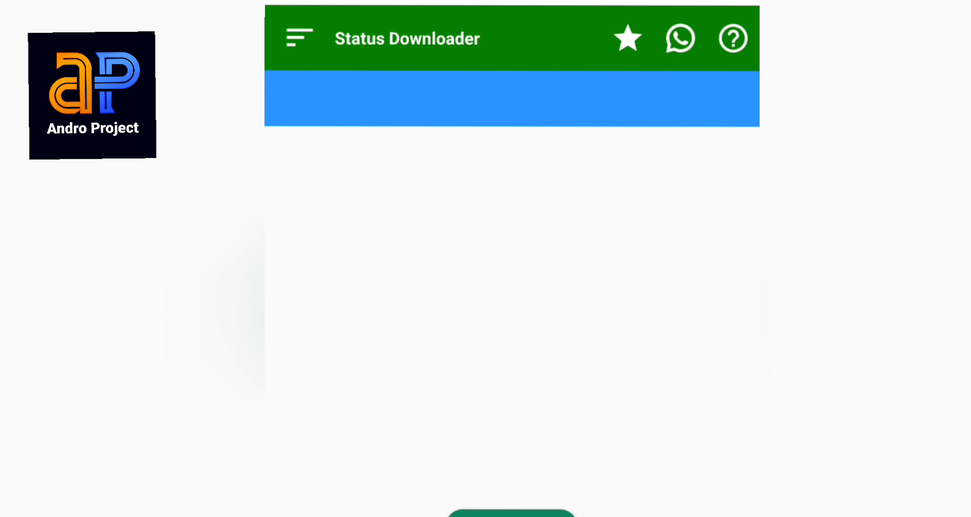
- Grant Status Downloader access to WhatsApp's .Statuses media folder so it can load the statuses
{"action": "left_click", "coordinate": [554, 515]}
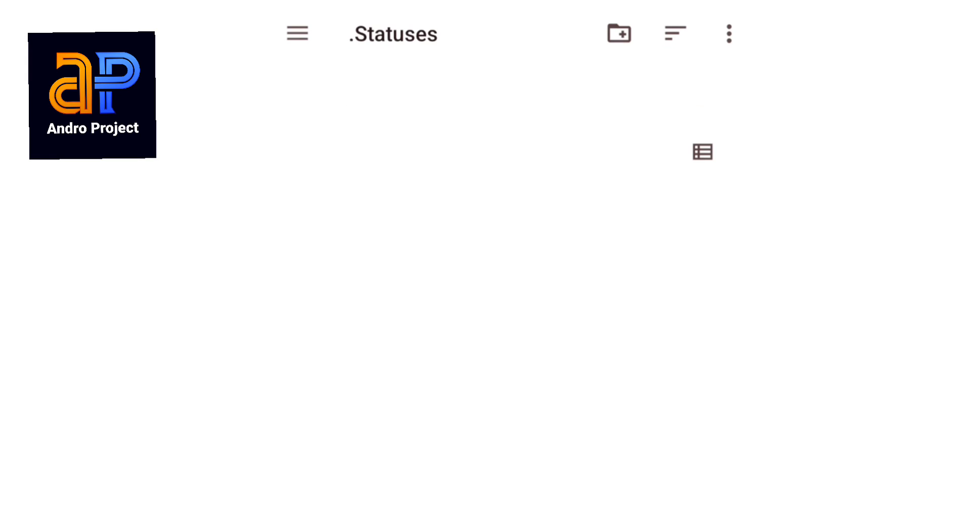
{"action": "left_click", "coordinate": [511, 516]}
{"action": "left_click", "coordinate": [668, 515]}
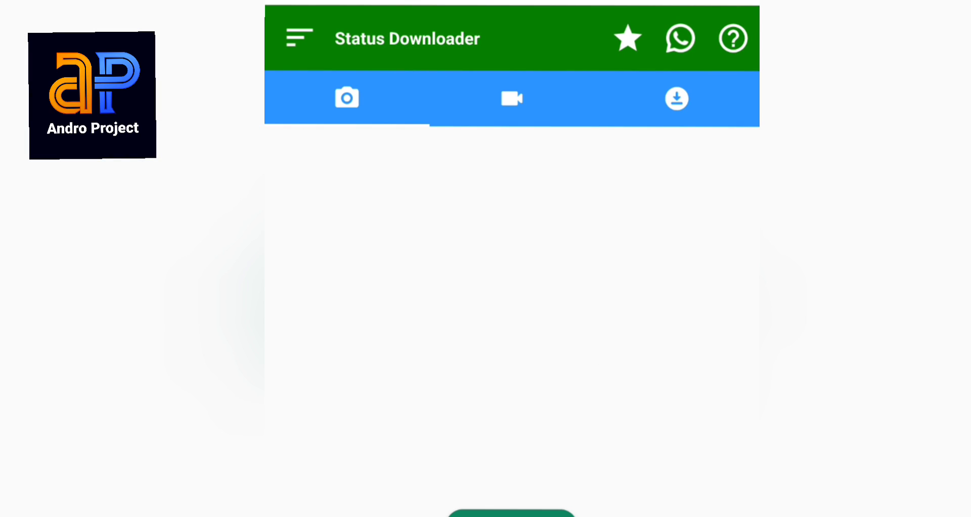
{"action": "left_click", "coordinate": [511, 514]}
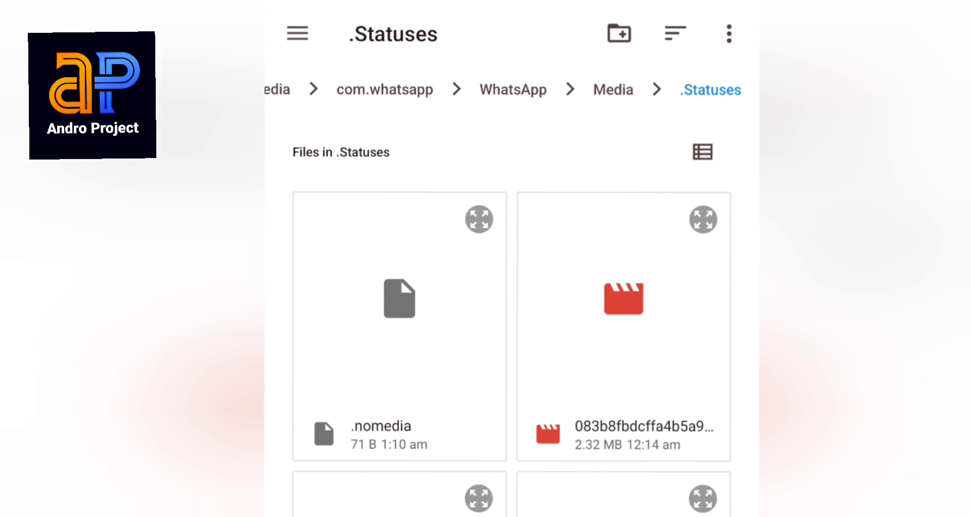
{"action": "left_click", "coordinate": [512, 515]}
{"action": "left_click", "coordinate": [667, 515]}
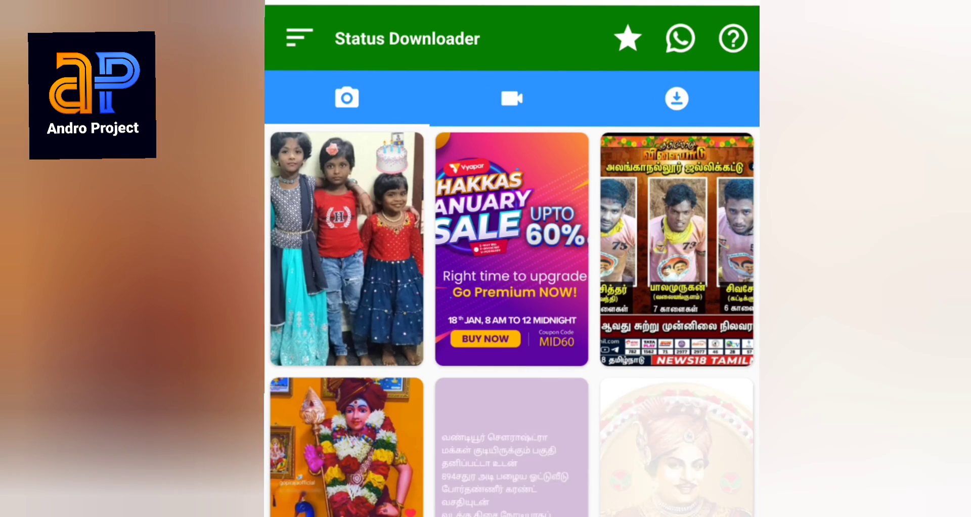
- Look over the image status grid and the entries and logo in Status Downloader's side navigation
{"action": "scroll", "coordinate": [511, 304], "scroll_direction": "down", "scroll_amount": 5}
{"action": "scroll", "coordinate": [512, 303], "scroll_direction": "up", "scroll_amount": 5}
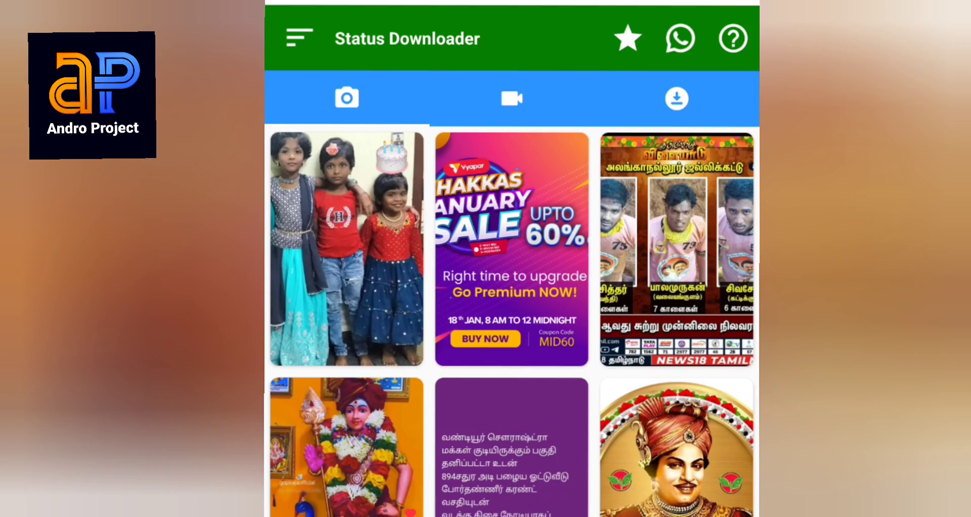
{"action": "left_click", "coordinate": [300, 38]}
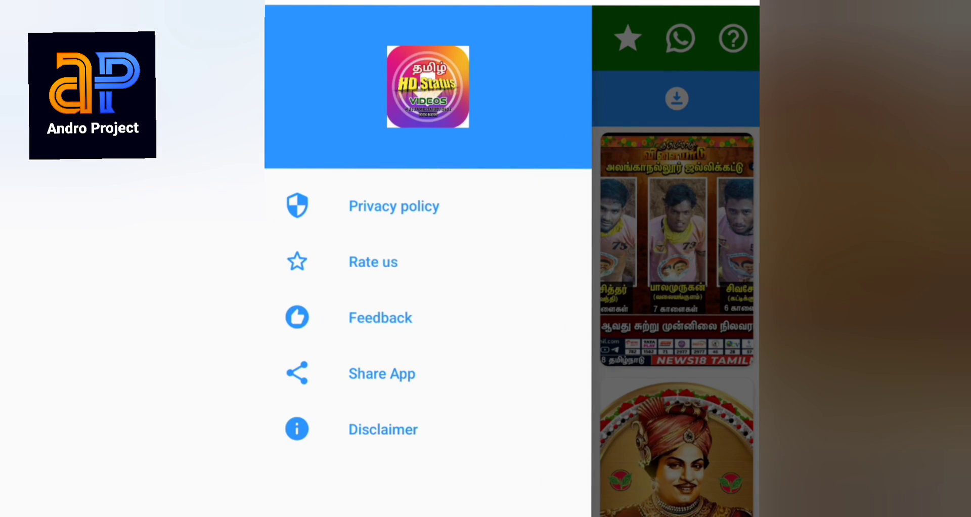
{"action": "left_click", "coordinate": [675, 303]}
{"action": "mouse_move", "coordinate": [632, 303]}
{"action": "left_mouse_down"}
{"action": "mouse_move", "coordinate": [379, 303]}
{"action": "mouse_move", "coordinate": [632, 303]}
{"action": "left_mouse_up"}
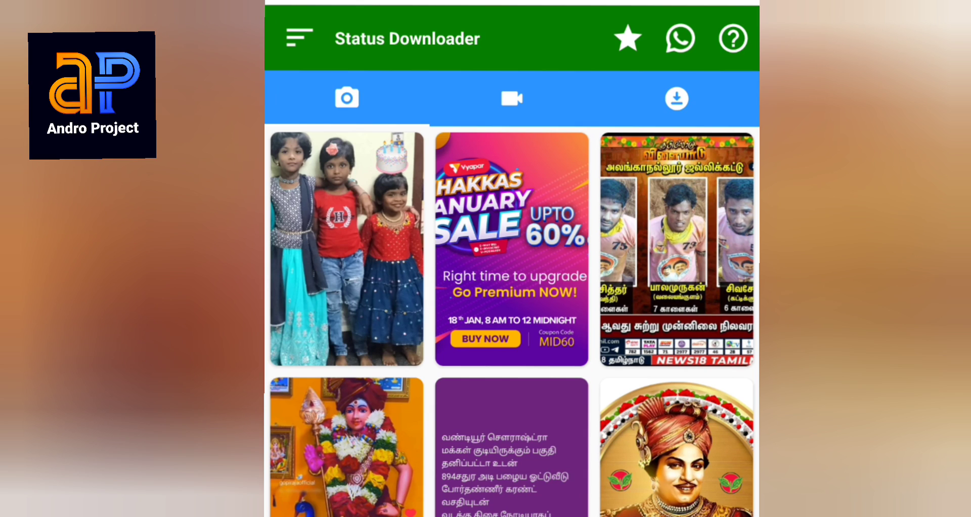